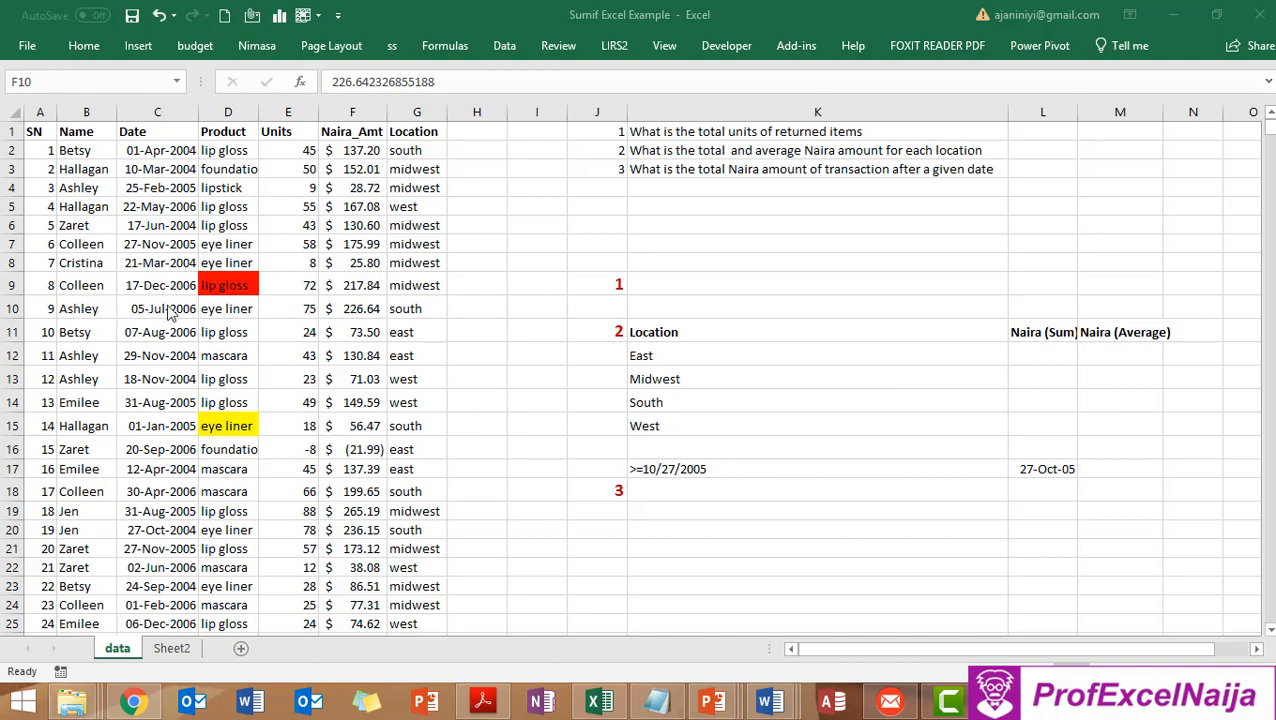
- Create named ranges for the whole data table from its top-row headings only, and check the list of defined names
click(164, 320)
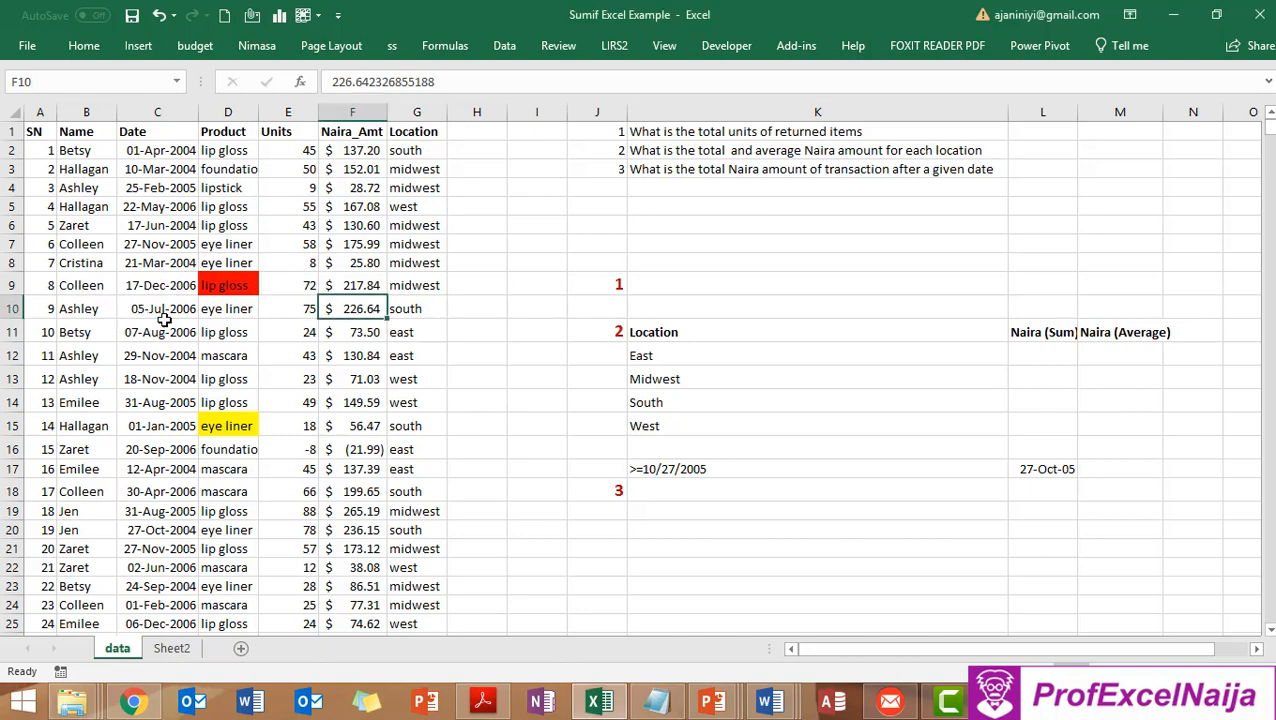
key(ctrl+a)
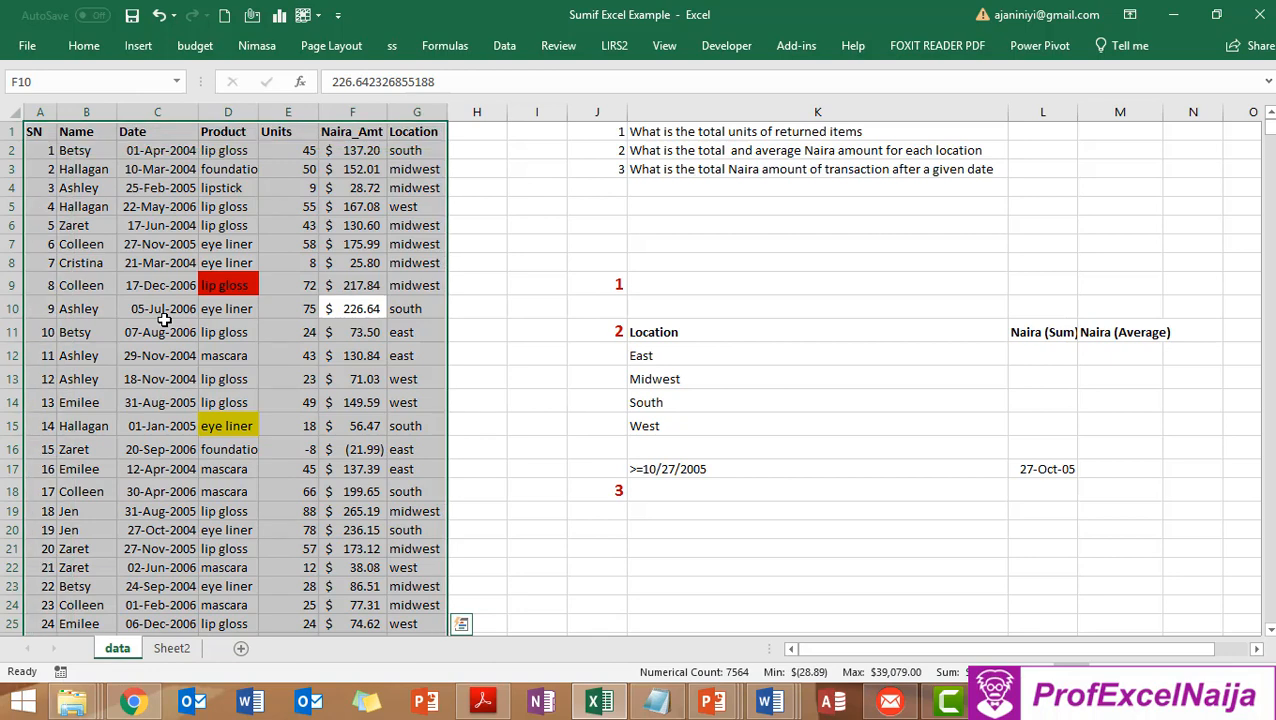
click(447, 46)
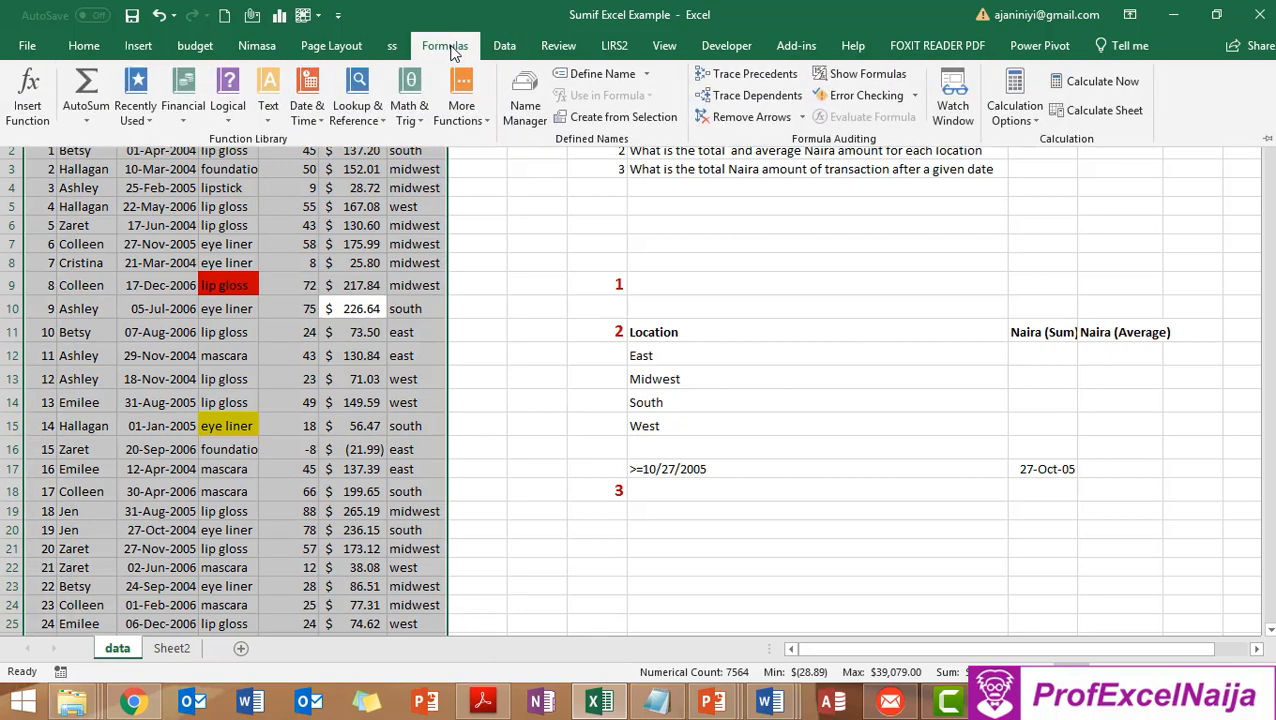
click(604, 118)
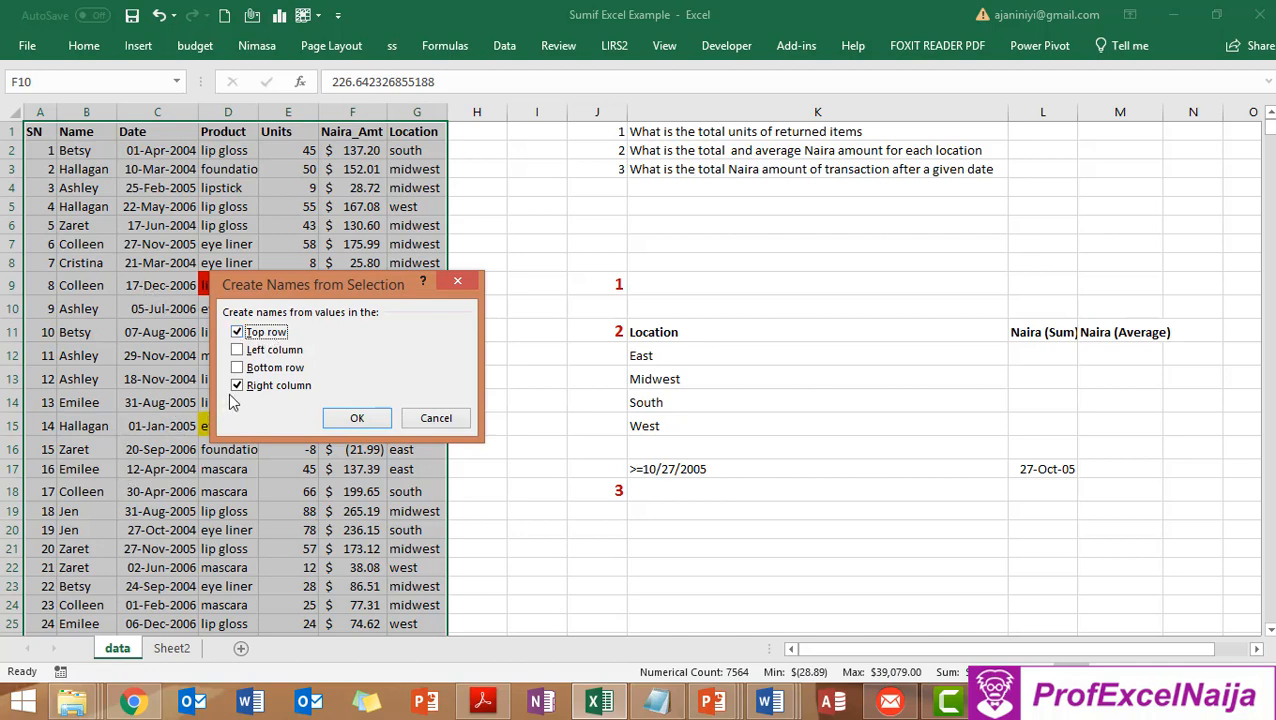
click(237, 387)
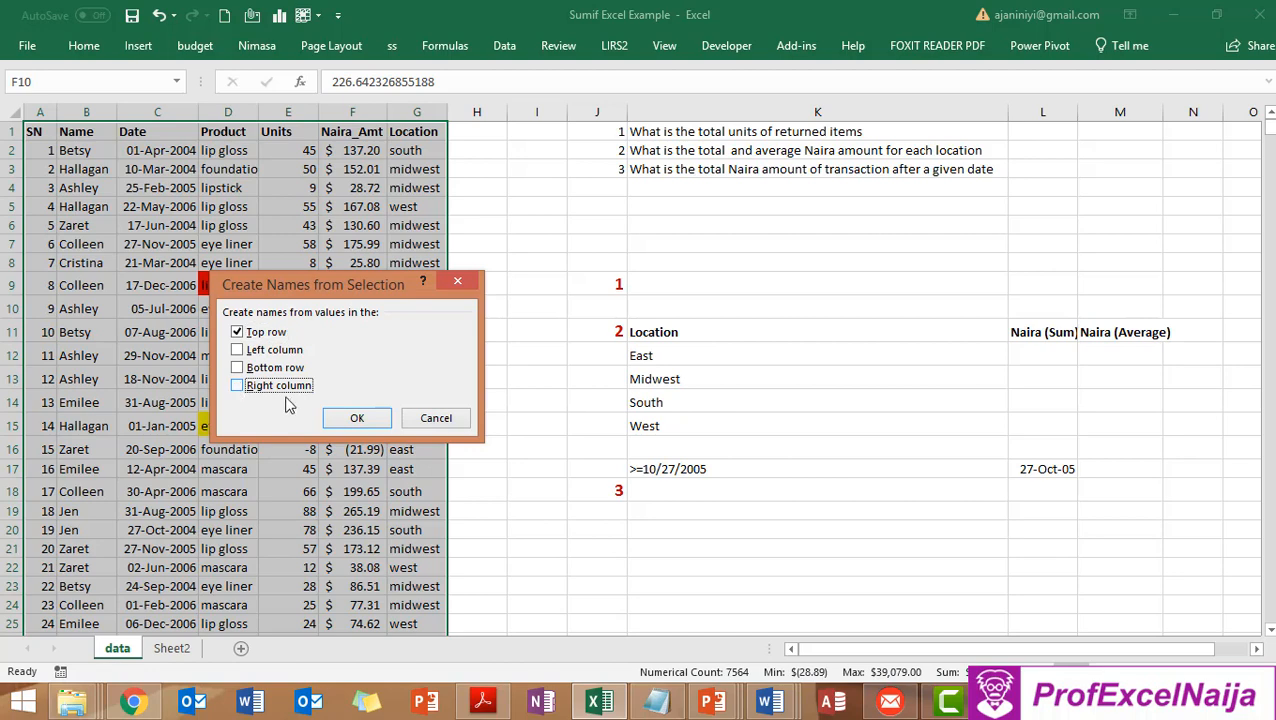
click(361, 421)
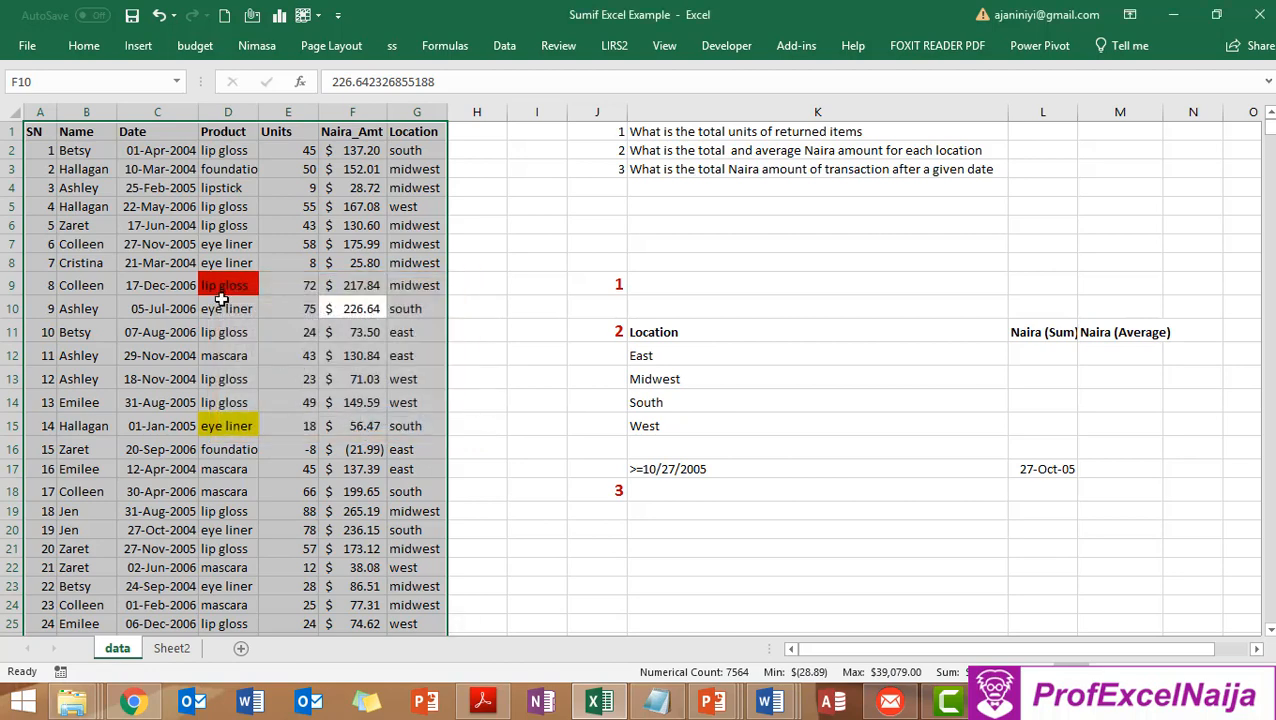
click(262, 226)
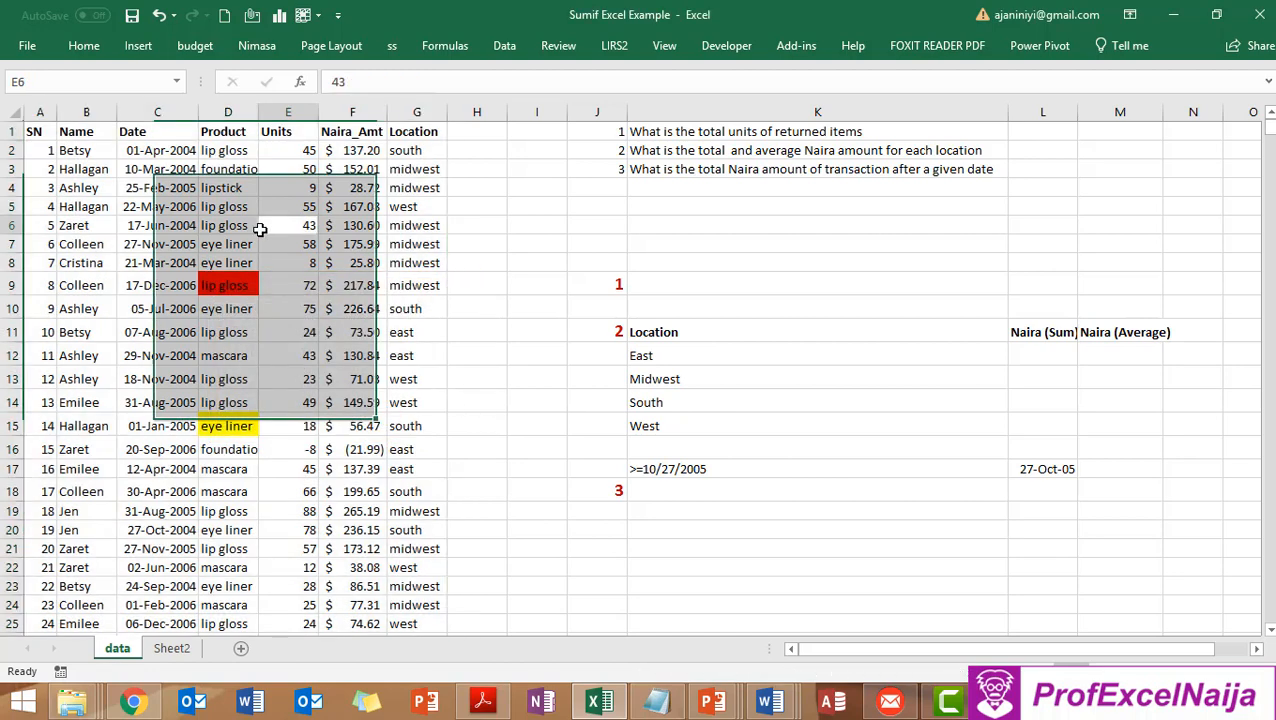
click(177, 84)
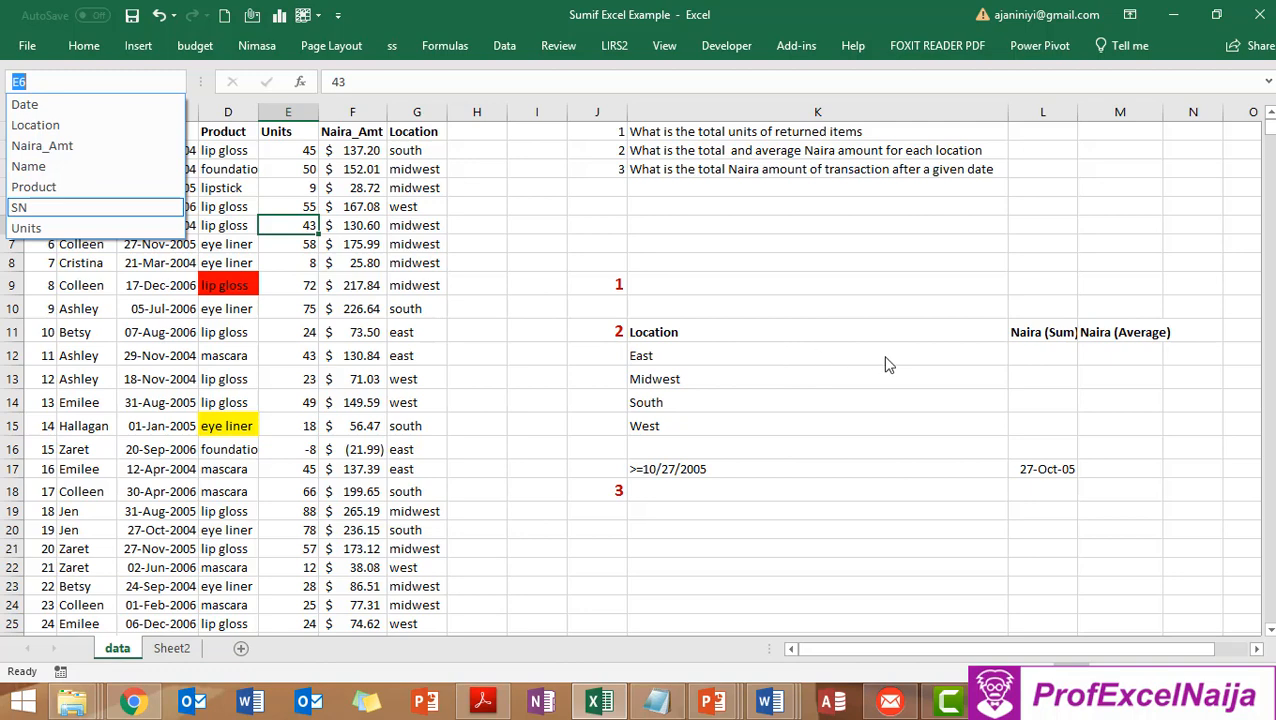
click(1031, 288)
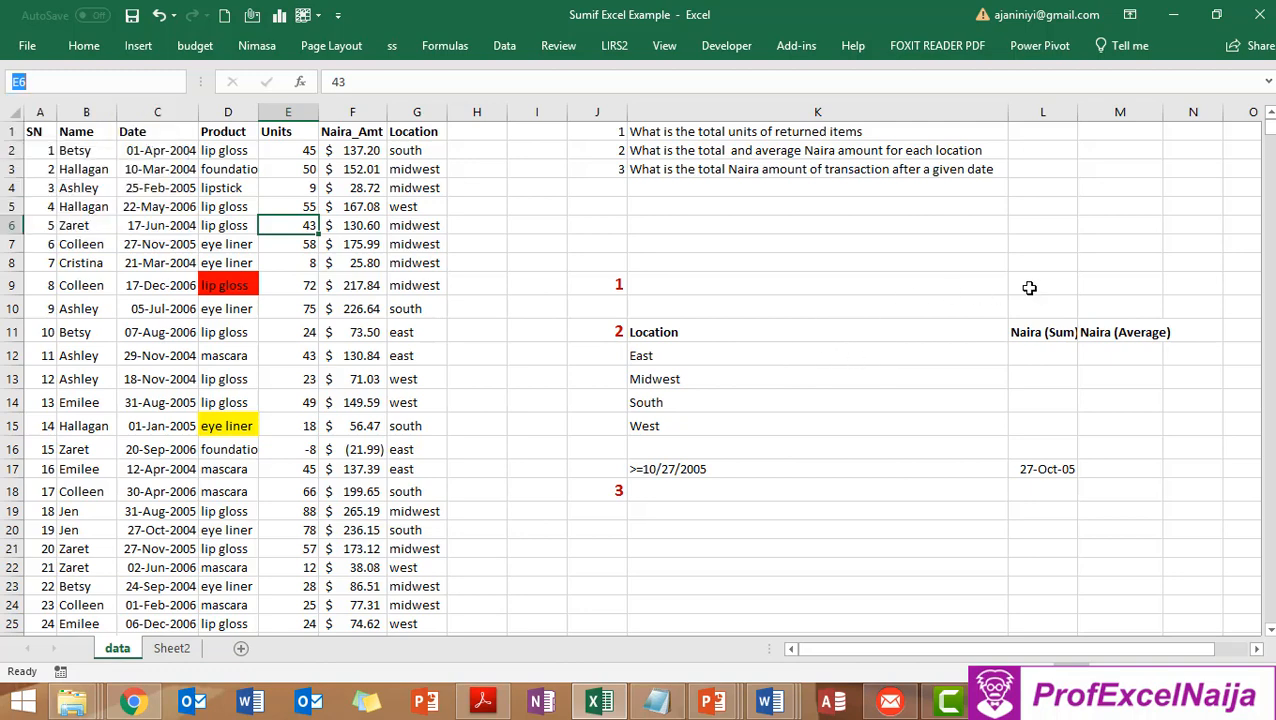
- Total the returned units in L9 with a SUMIF over the Units range using the criterion "<0"
click(1030, 287)
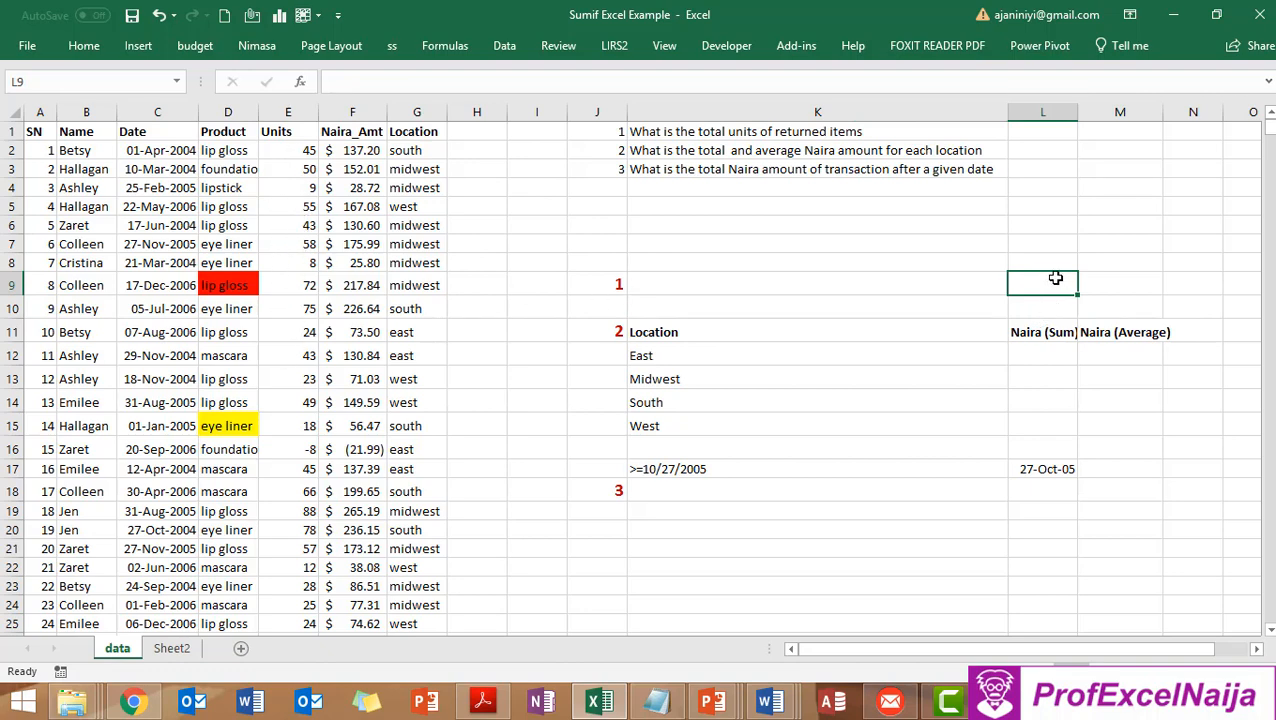
text(=)
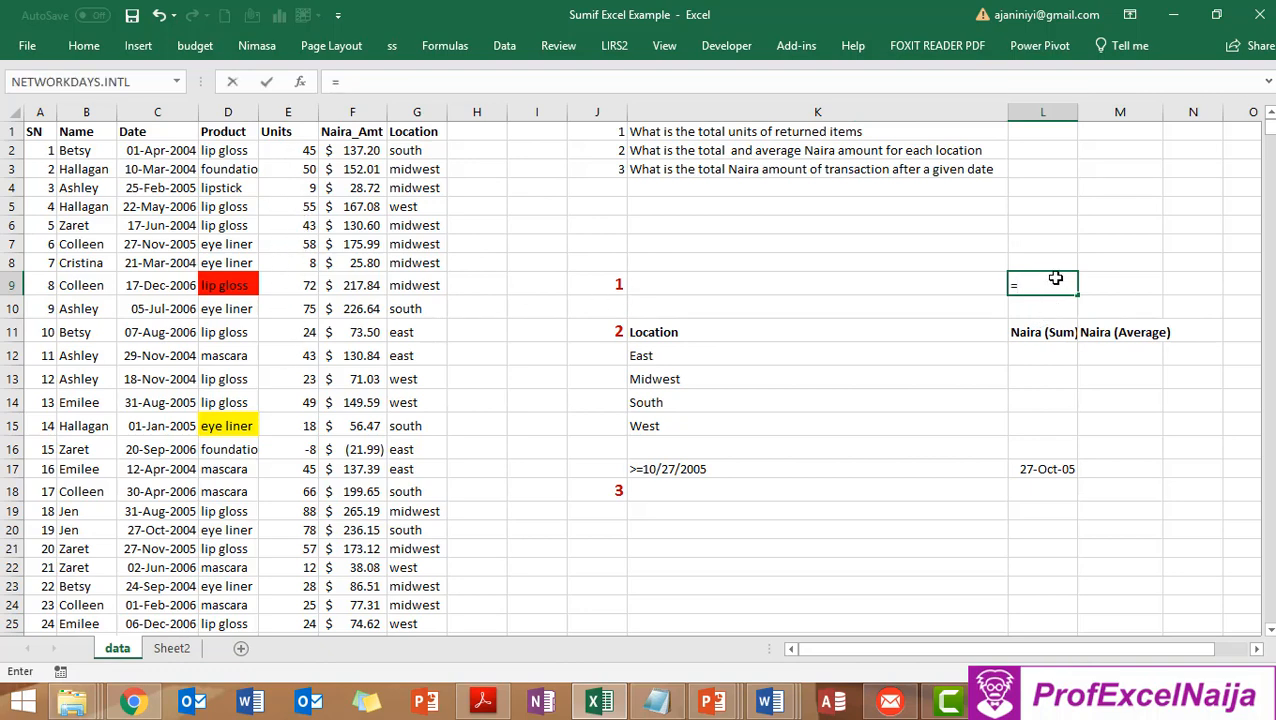
text(S)
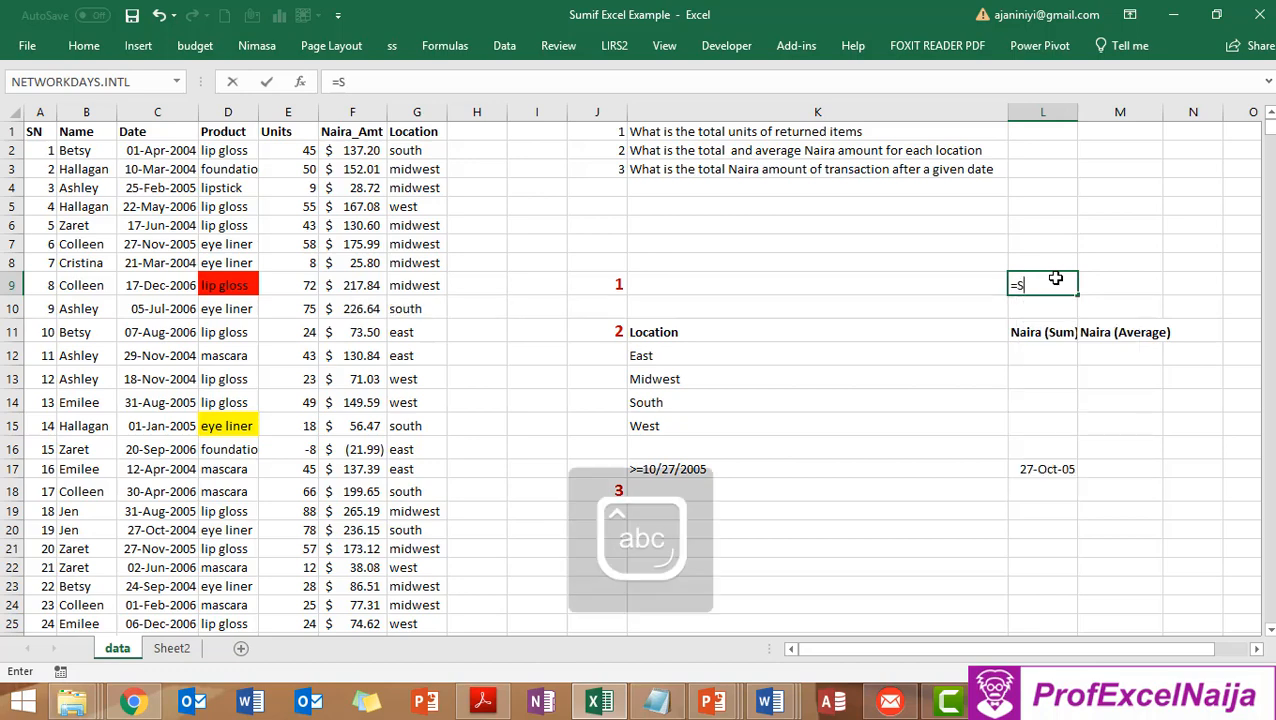
text(um)
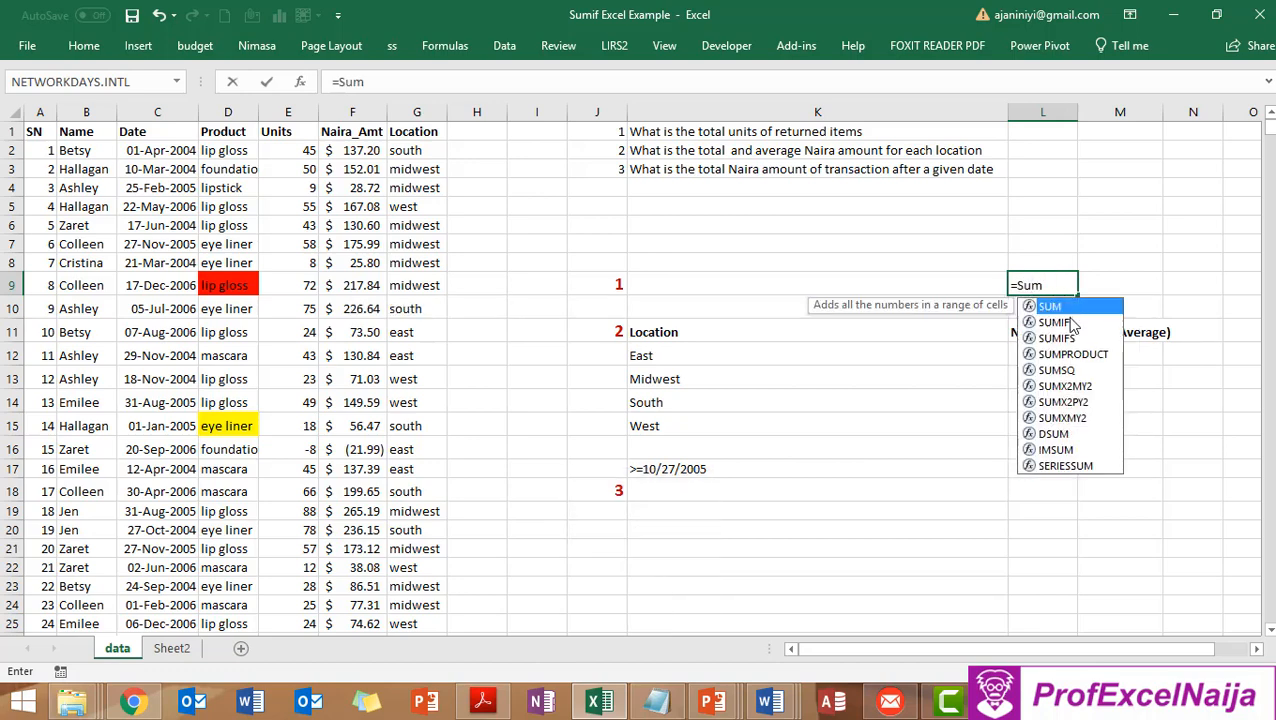
double_click(1060, 322)
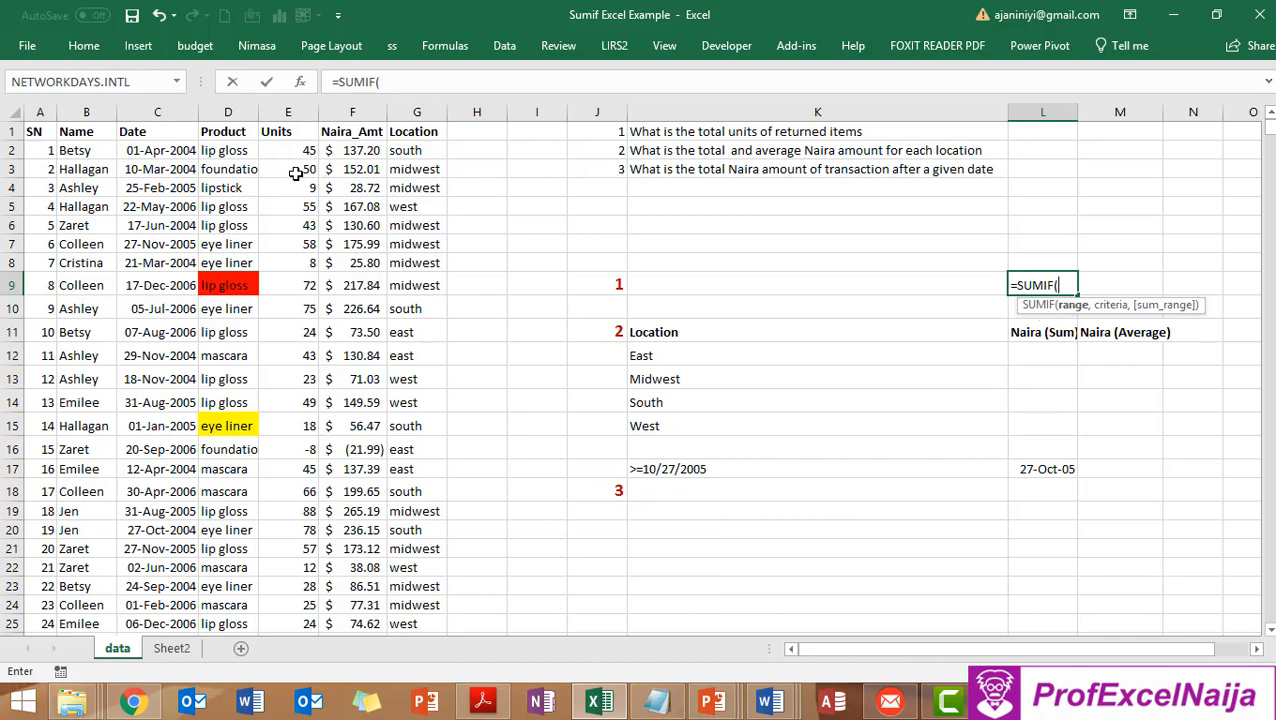
key(Caps_Lock)
text(U)
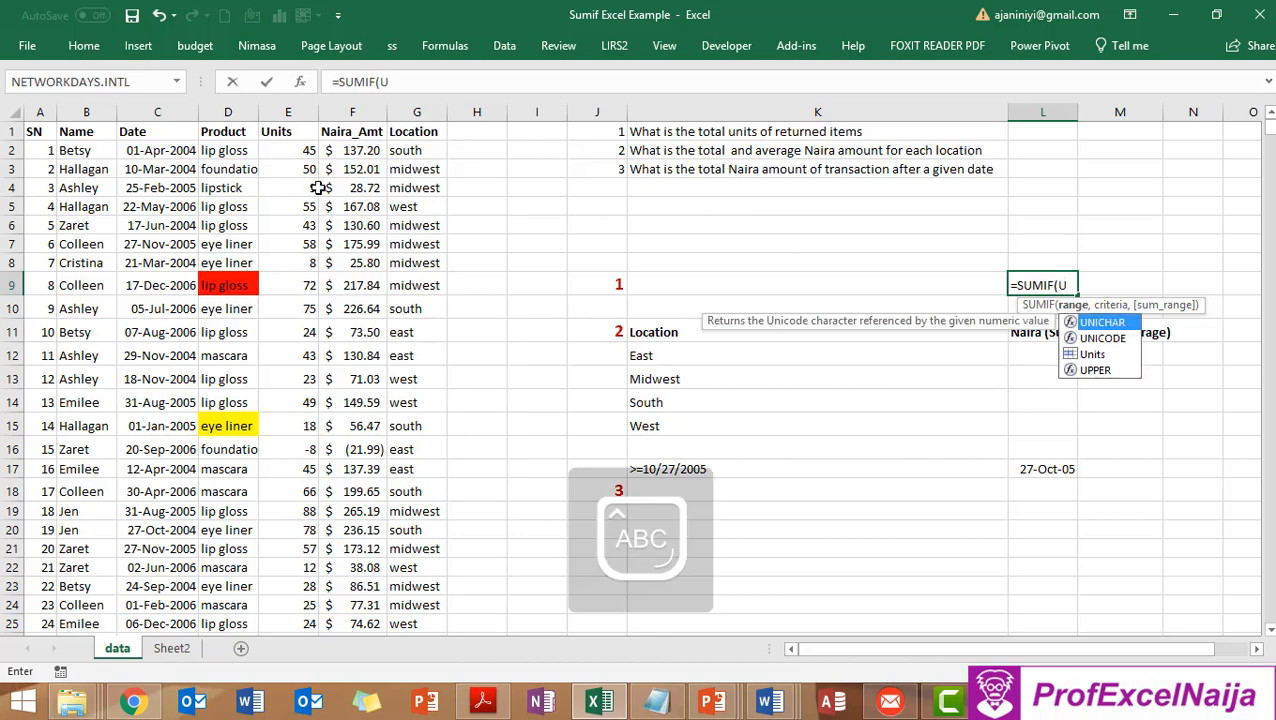
double_click(1087, 353)
text(,<0)
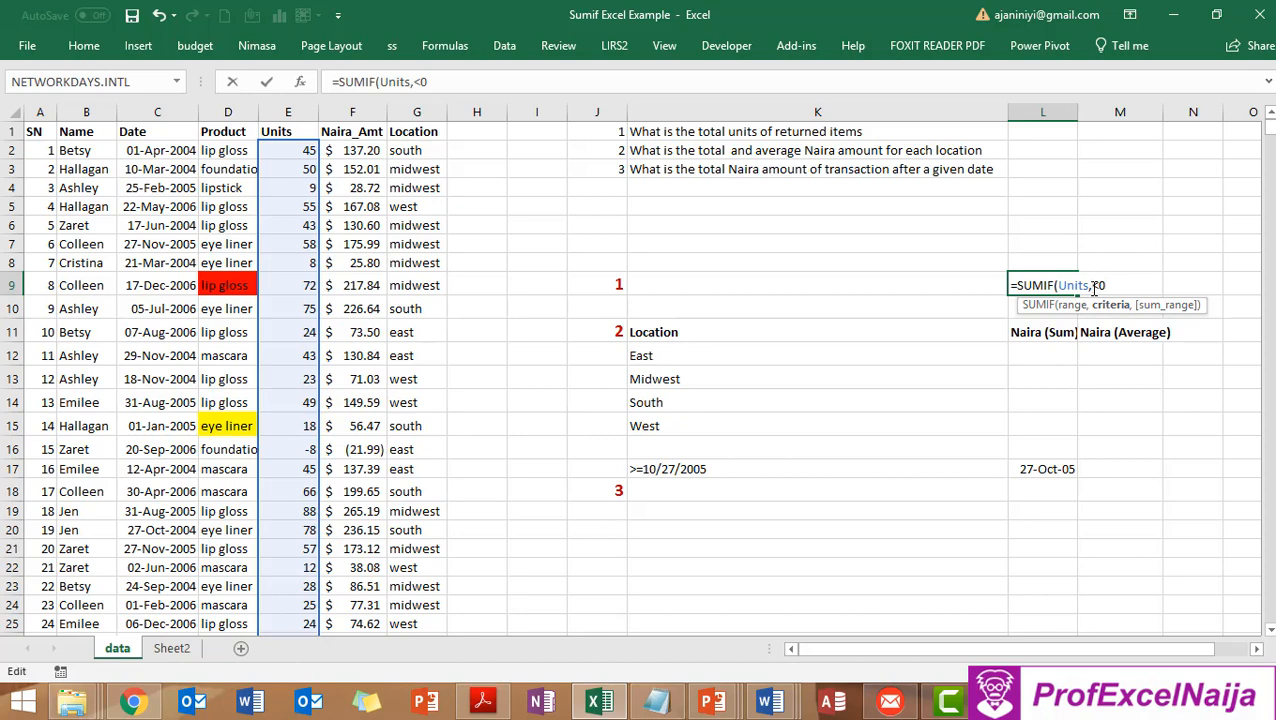
click(1092, 286)
text(")
text())
key(Return)
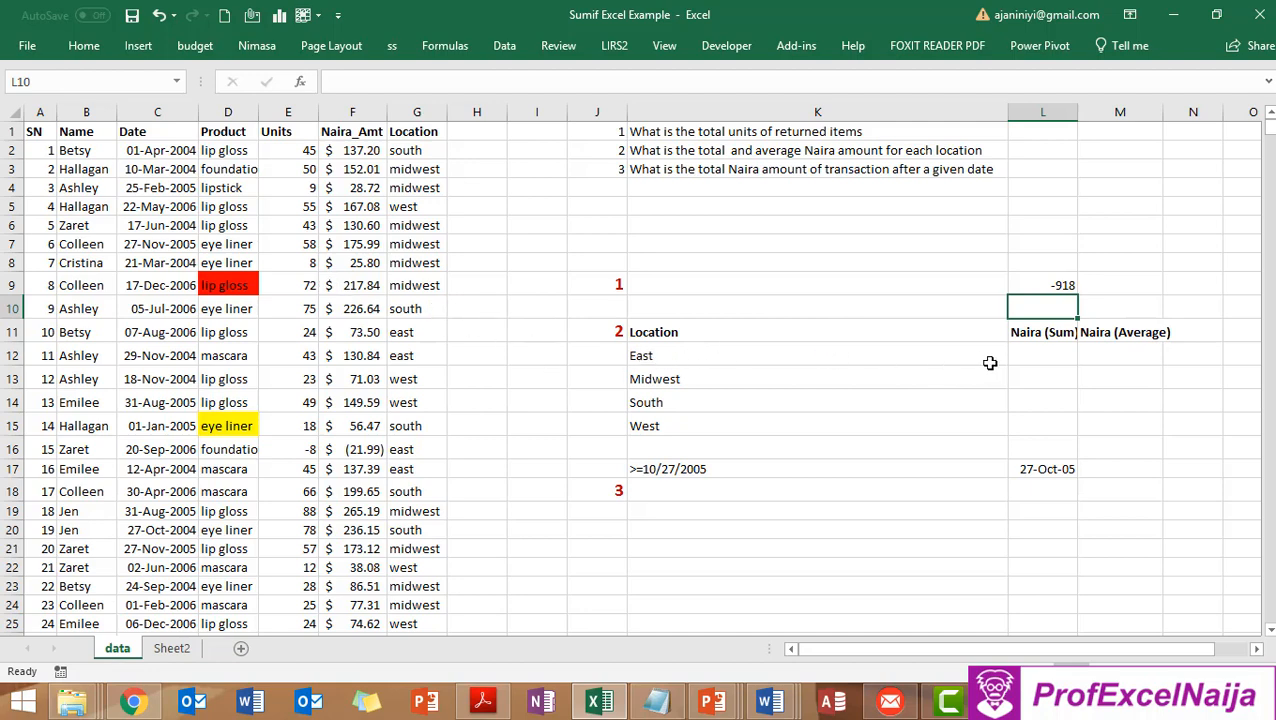
- Total the Naira amount per location with =SUMIF(Location,K12,Naira_Amt) in L12, and fill the formula down to L15
click(1045, 354)
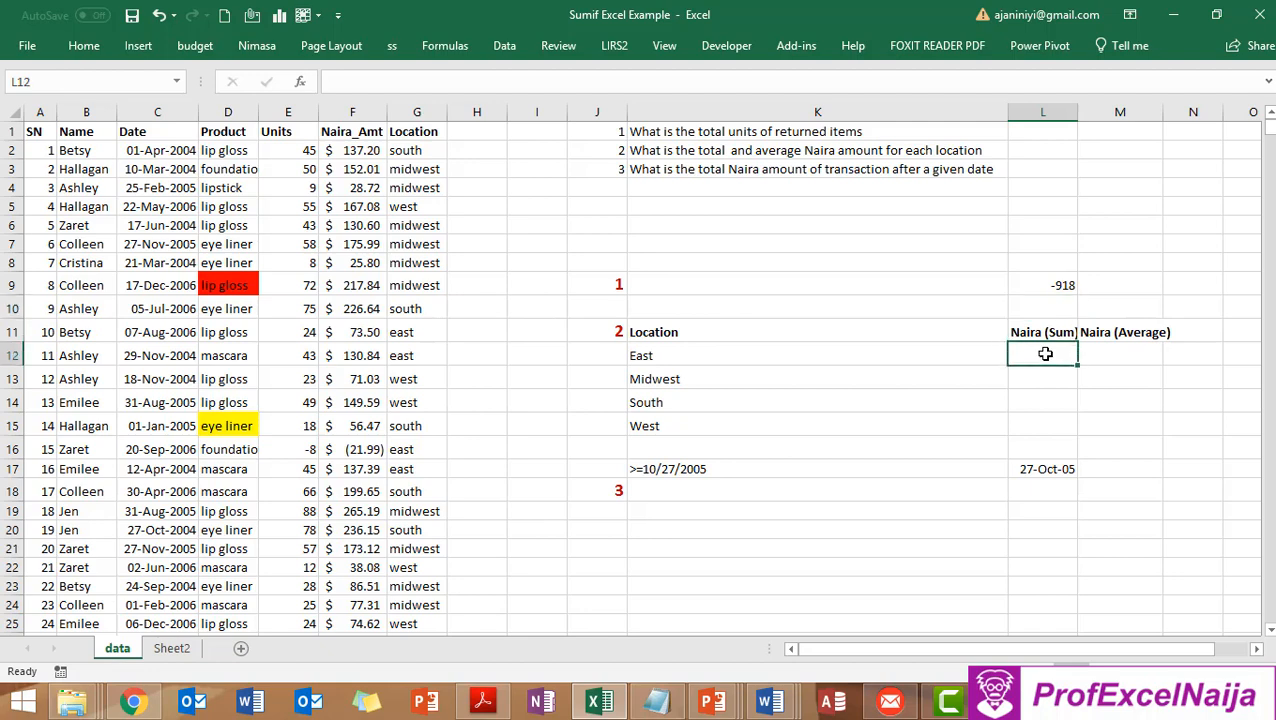
text(=sum)
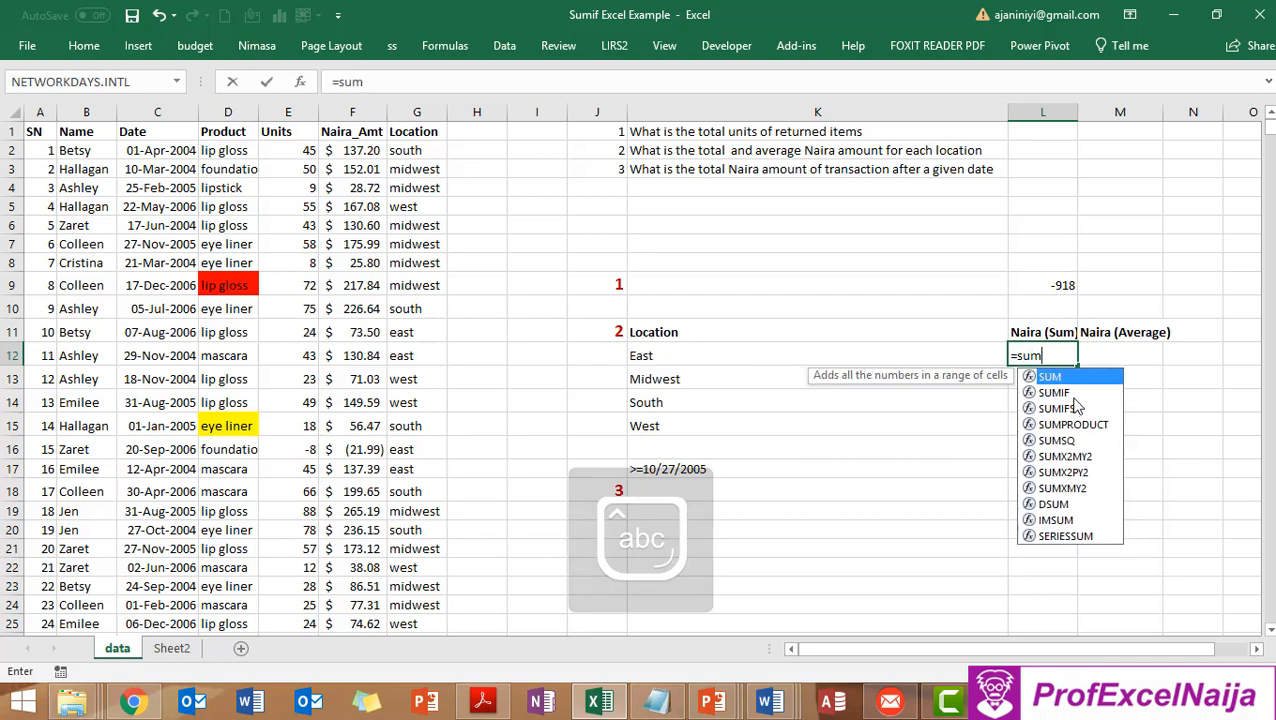
double_click(1068, 392)
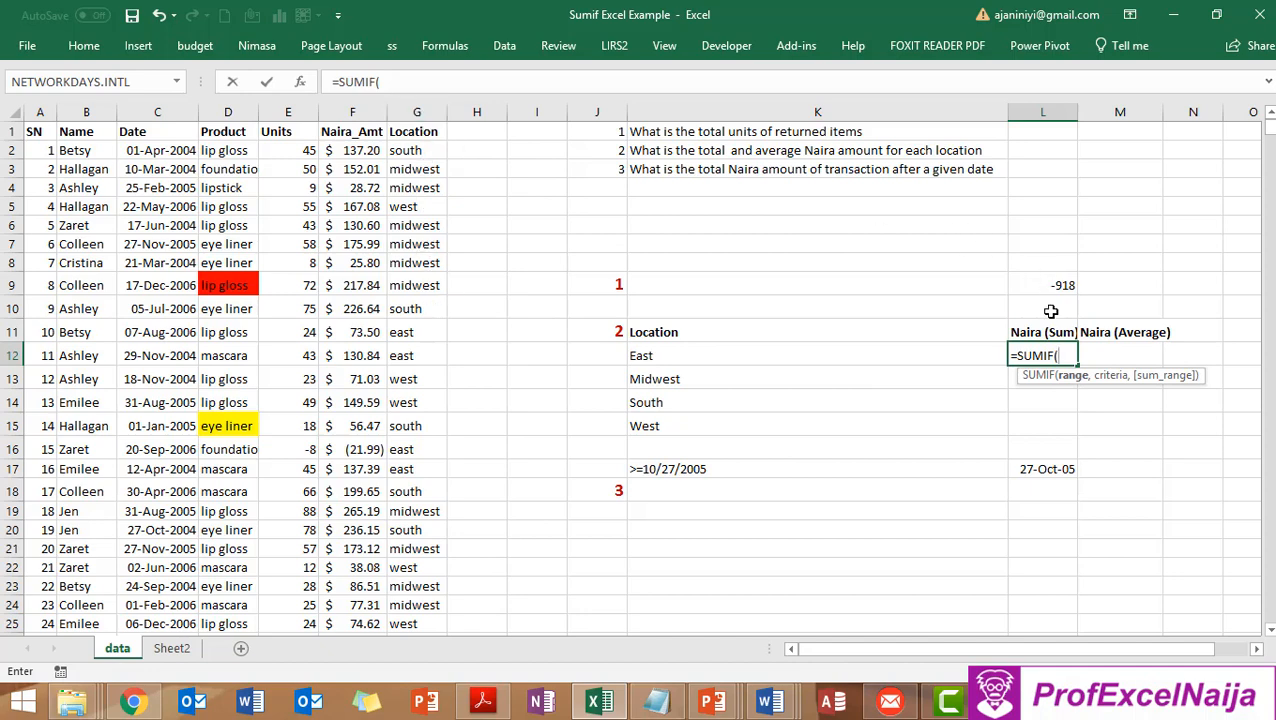
text(l)
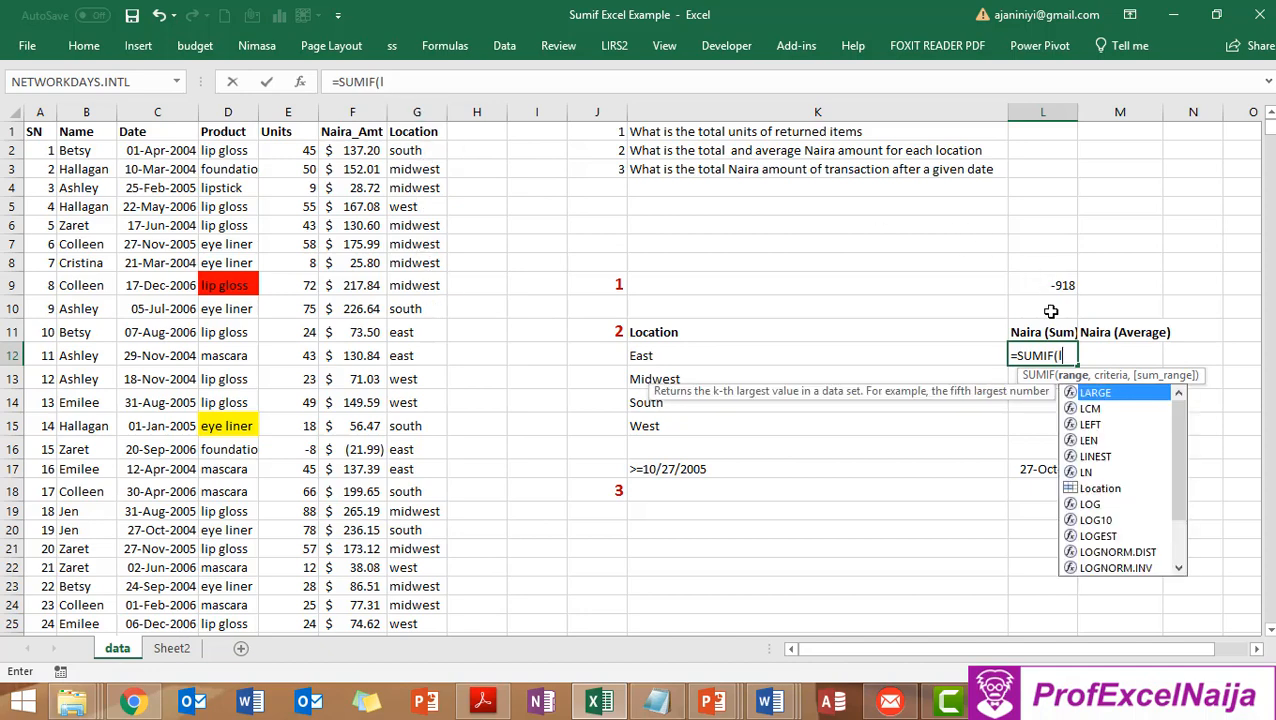
double_click(1120, 489)
text(,)
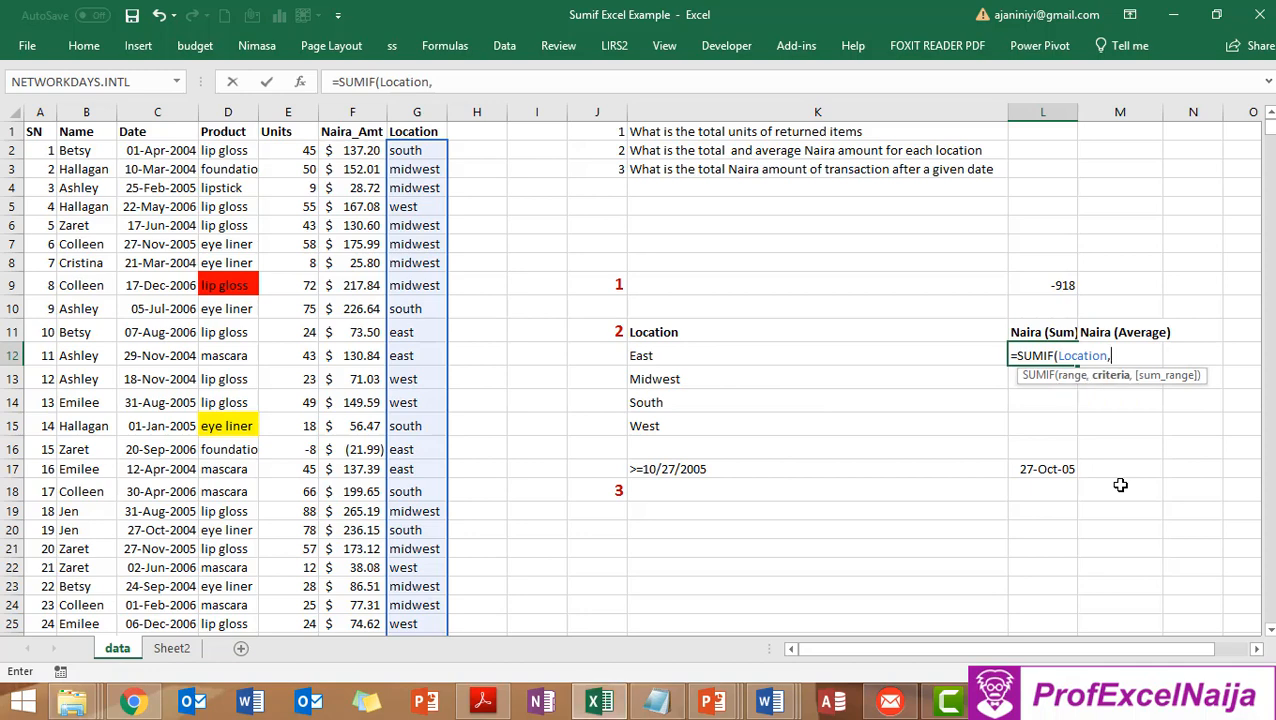
click(693, 355)
text(,)
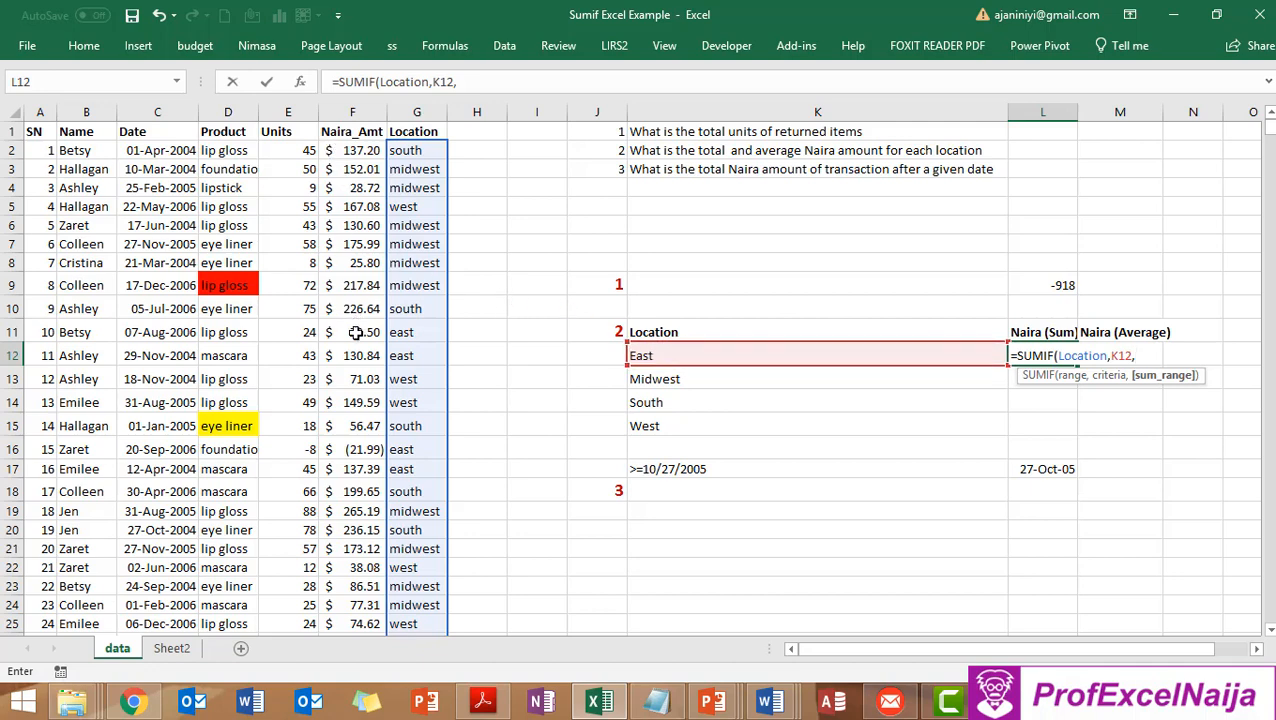
text(n)
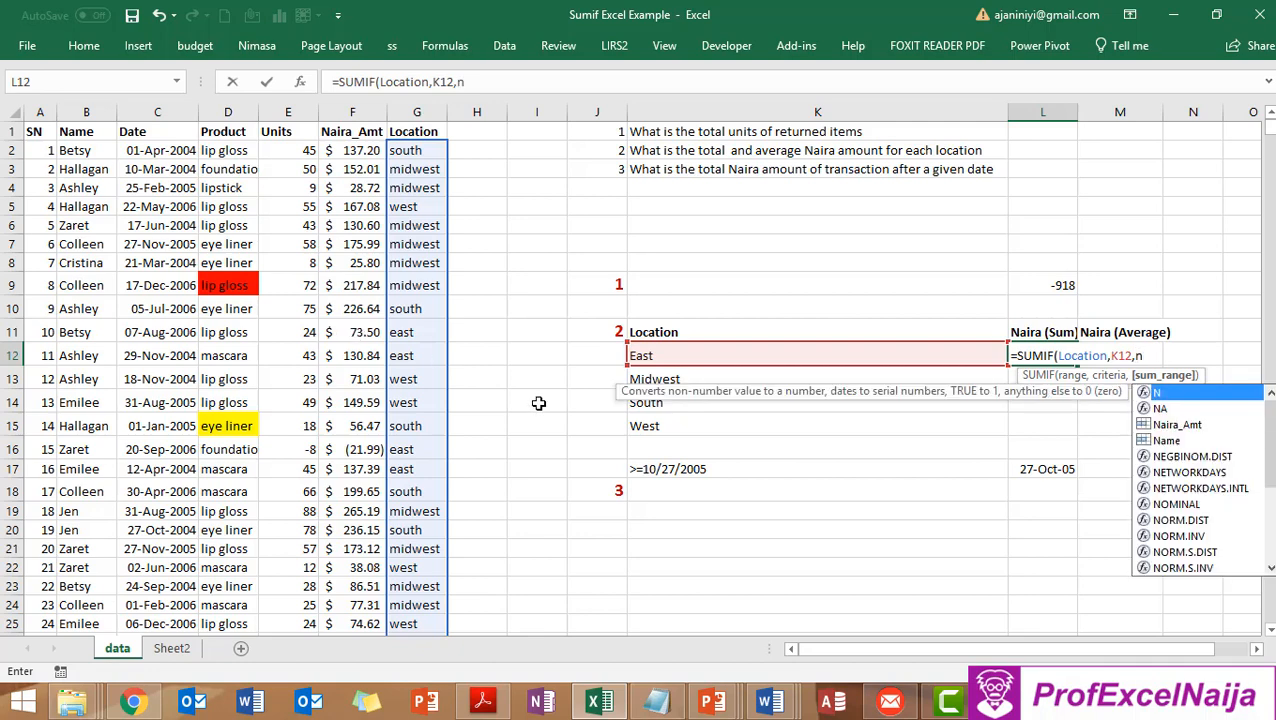
double_click(1189, 425)
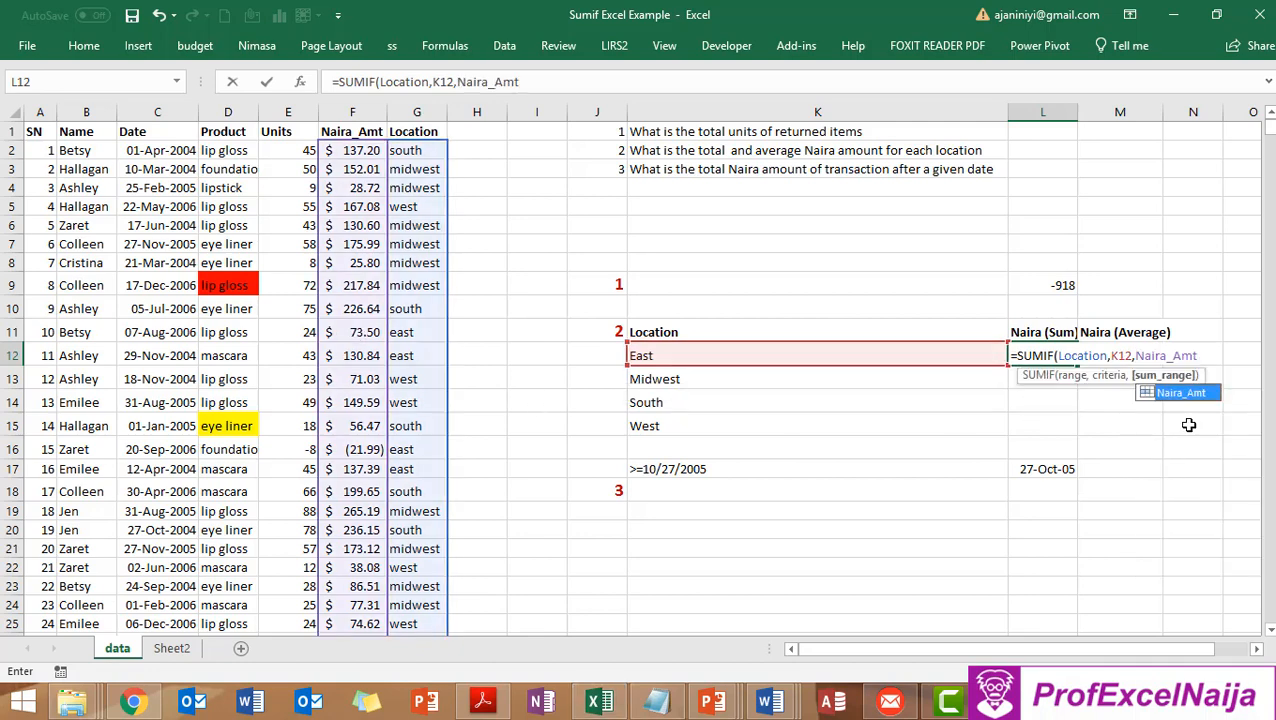
key(Return)
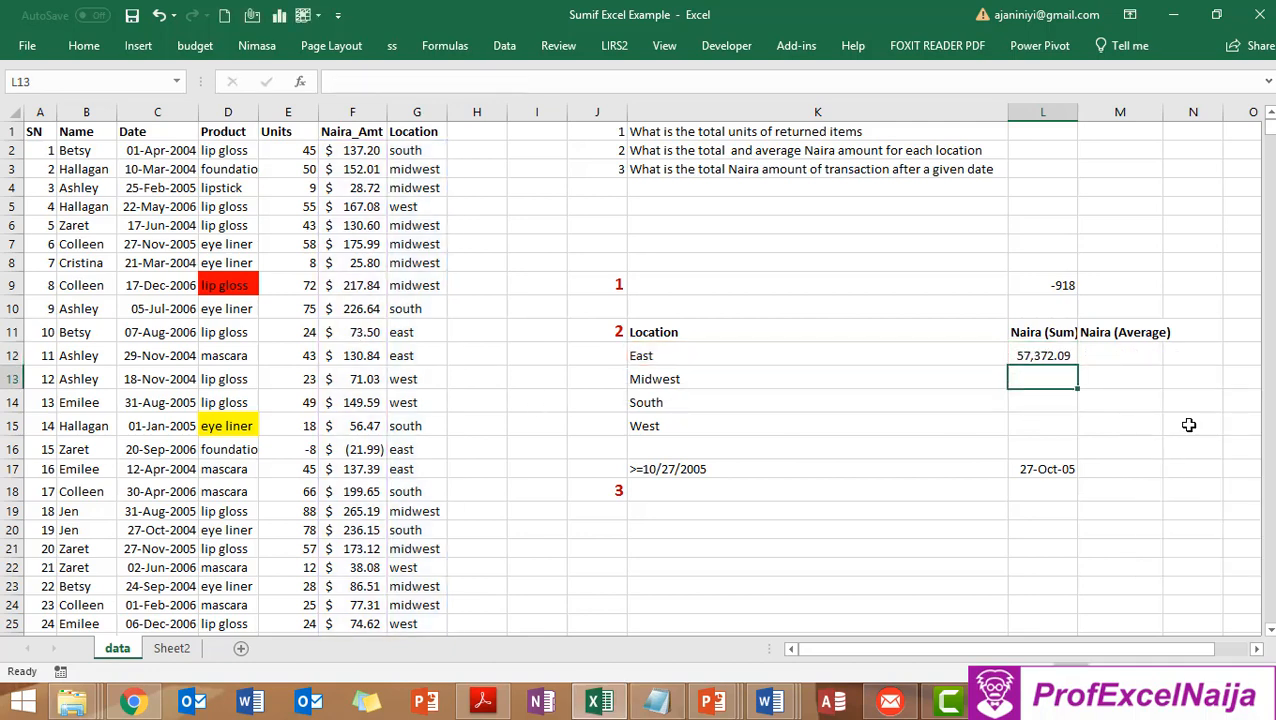
click(1035, 357)
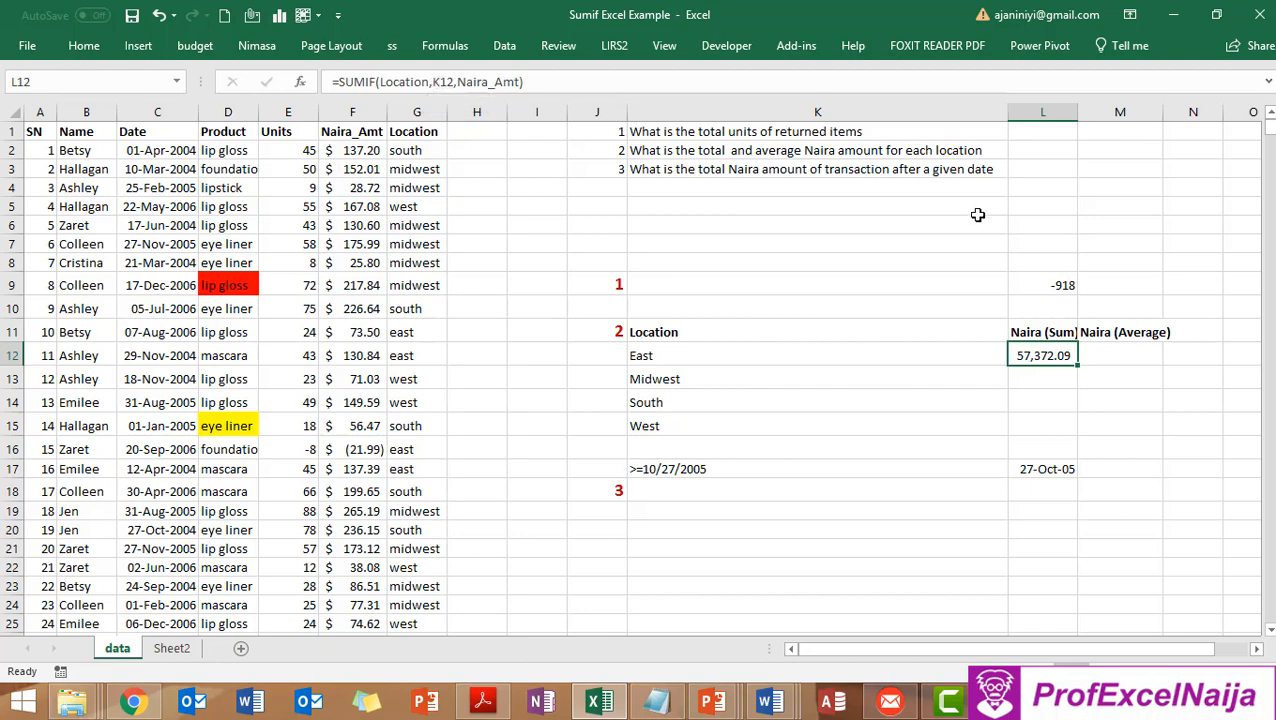
drag(1079, 368, 1079, 428)
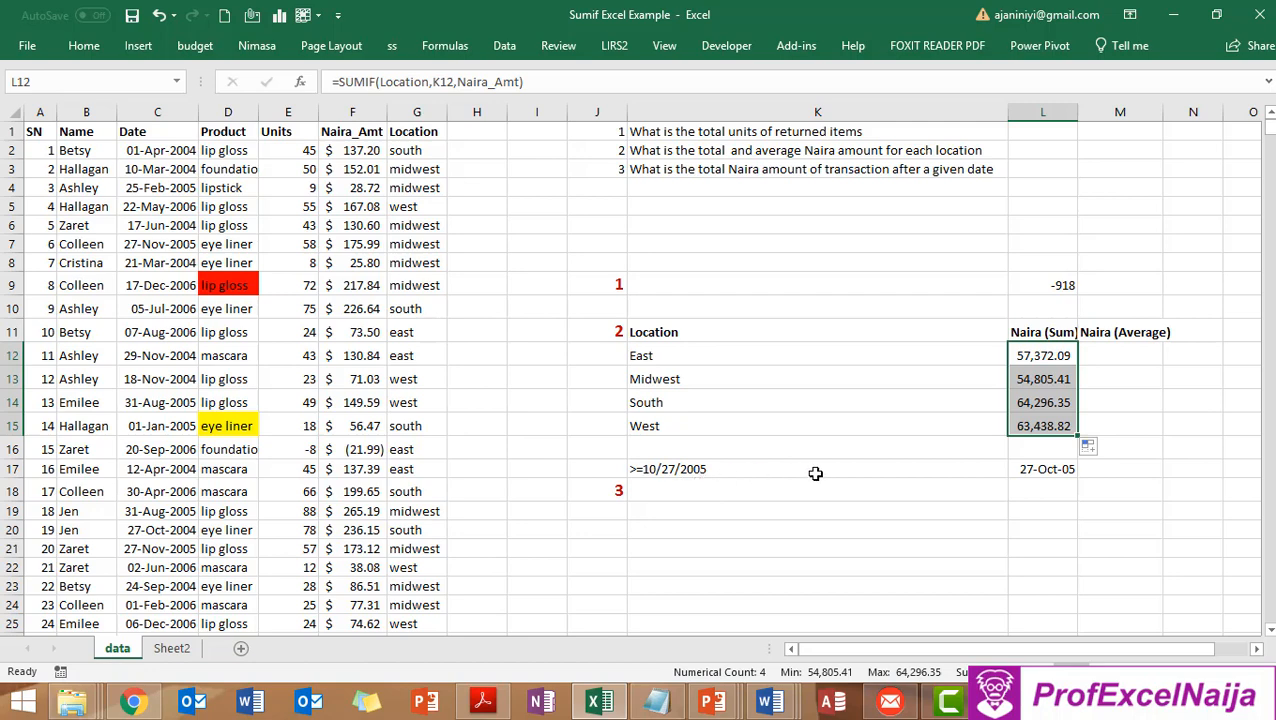
- Total the Naira amount of transactions meeting the date criterion in K17 with =SUMIF(Date,K17,Naira_Amt) in L18
click(1032, 489)
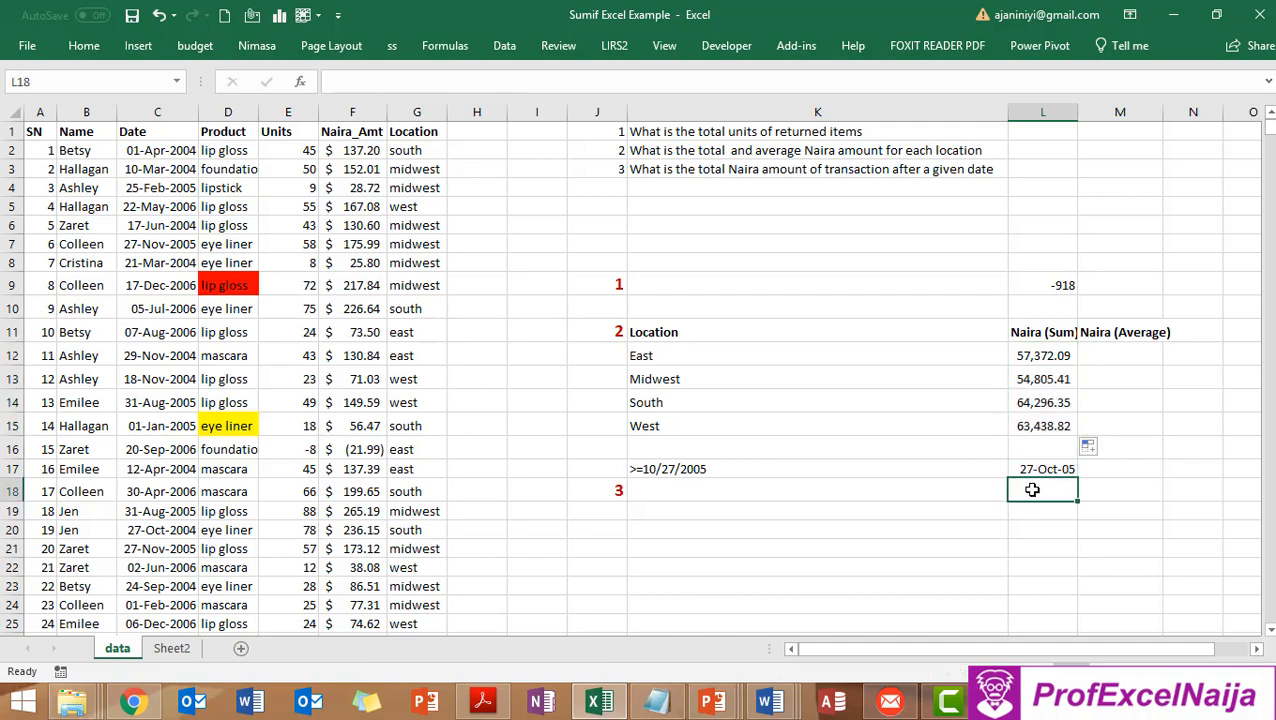
text(=S)
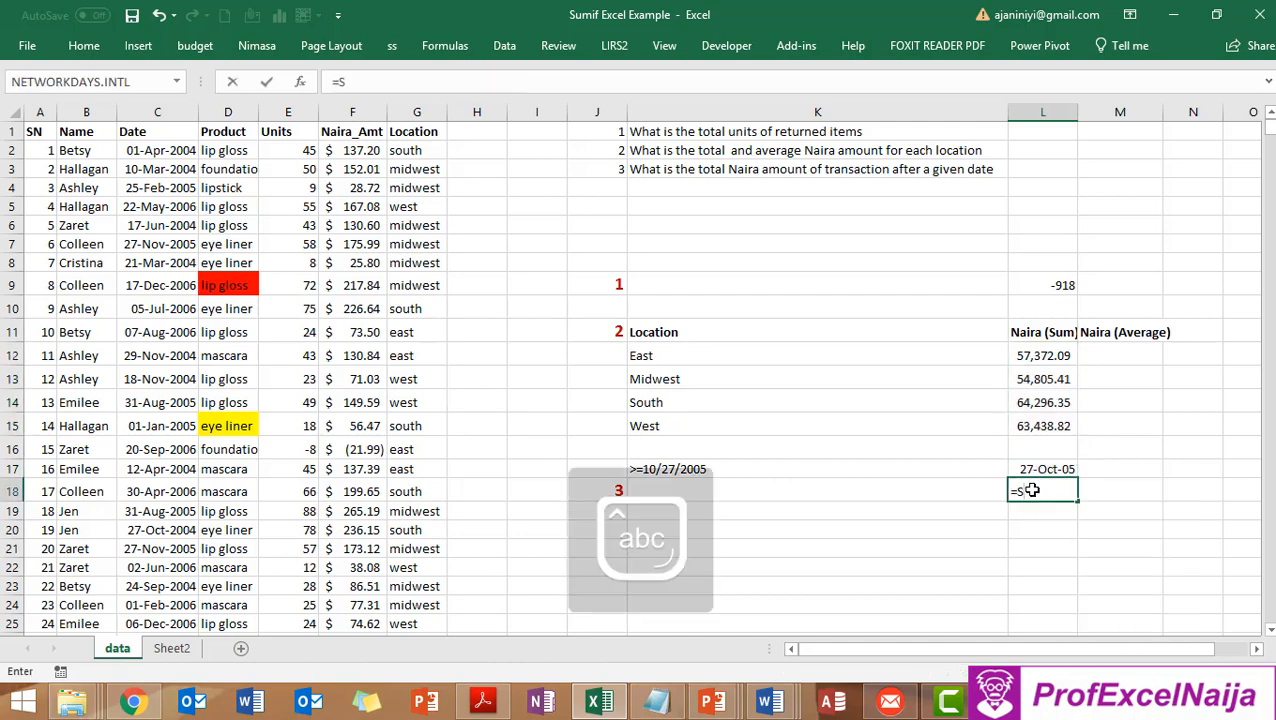
text(um)
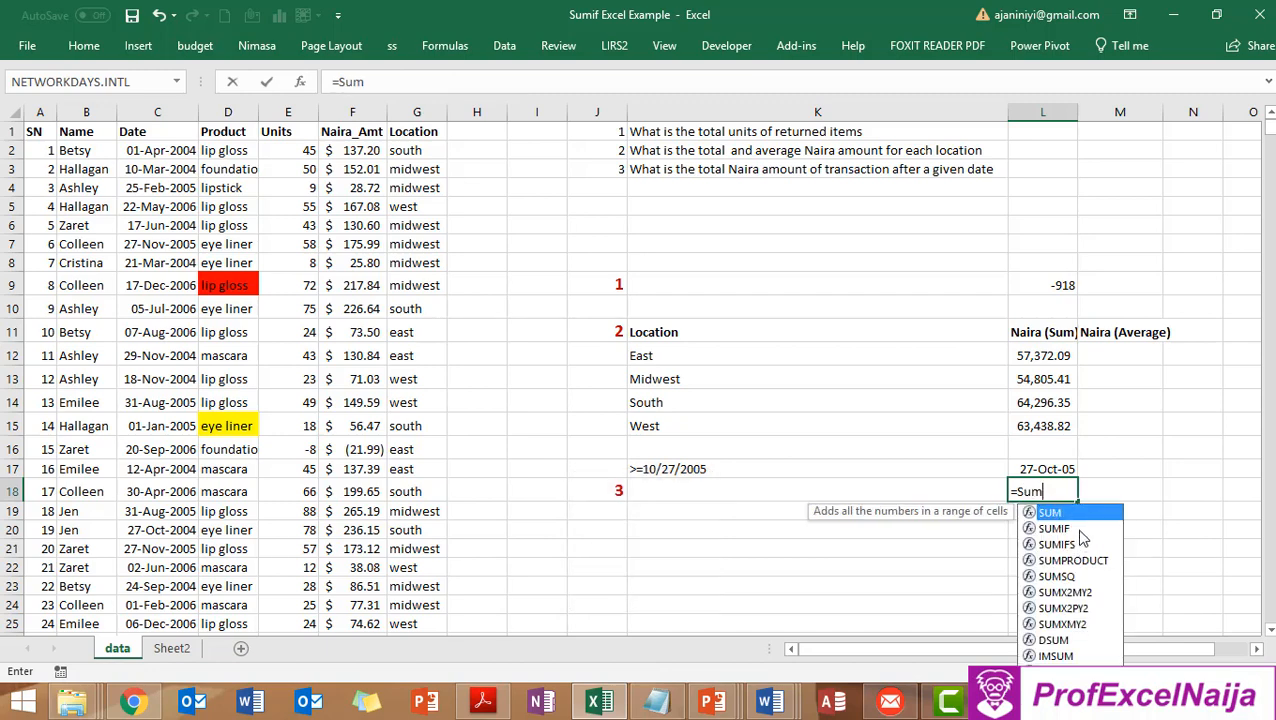
double_click(1079, 529)
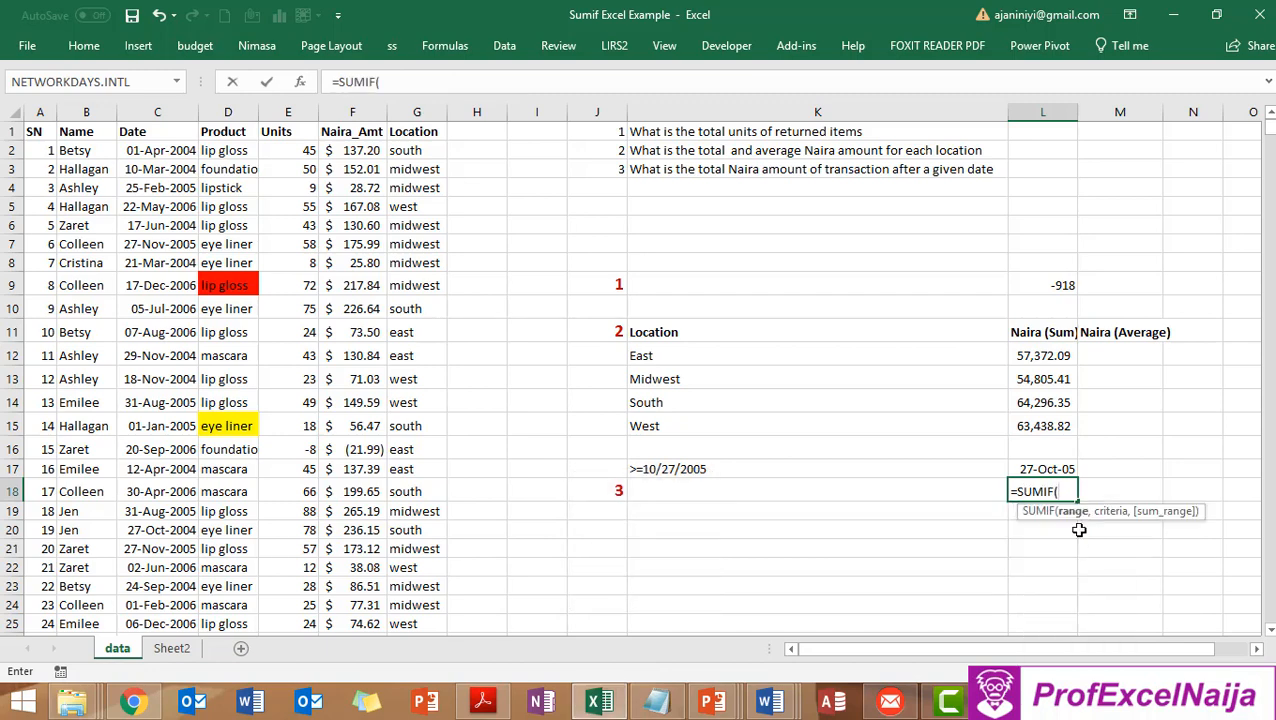
text(D)
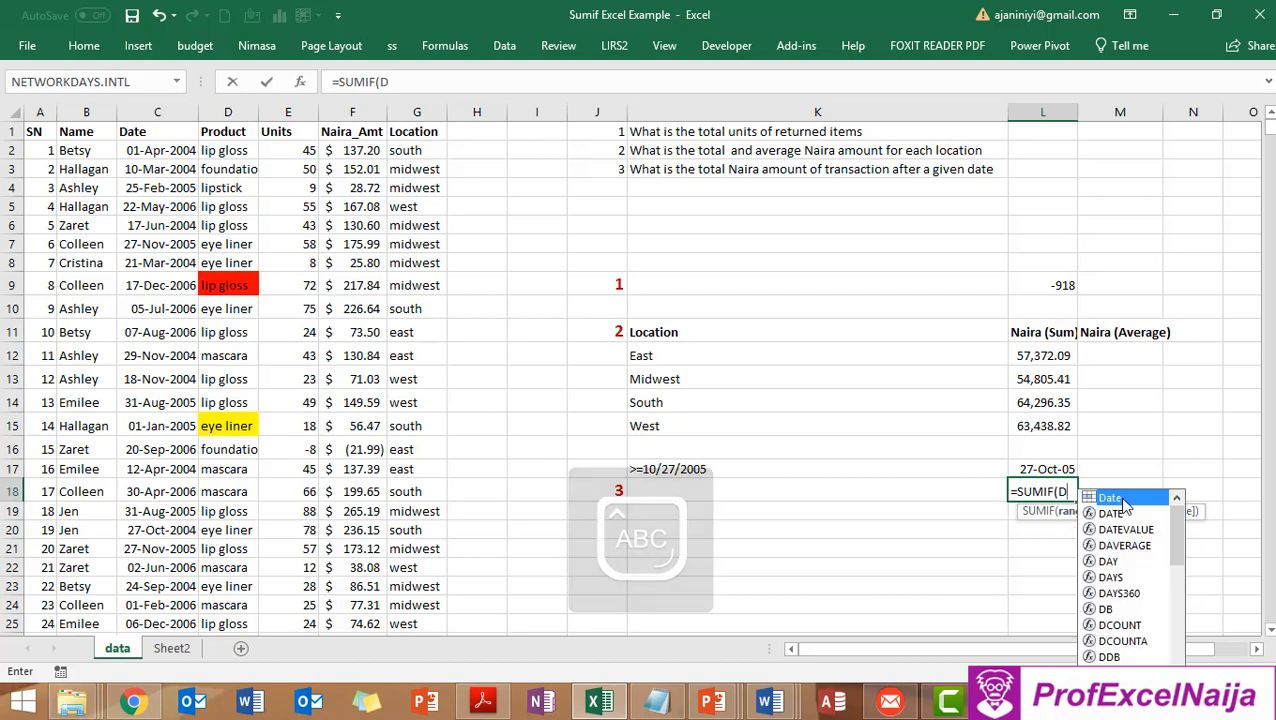
text(ate,)
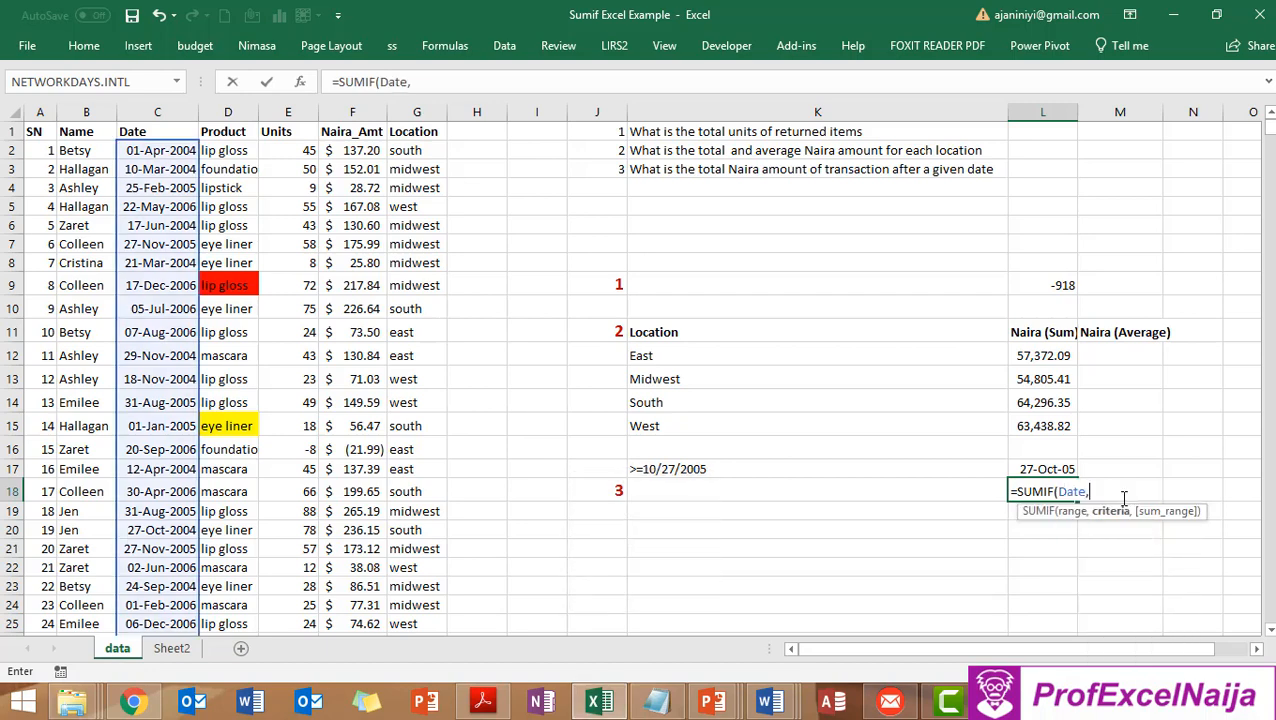
click(704, 469)
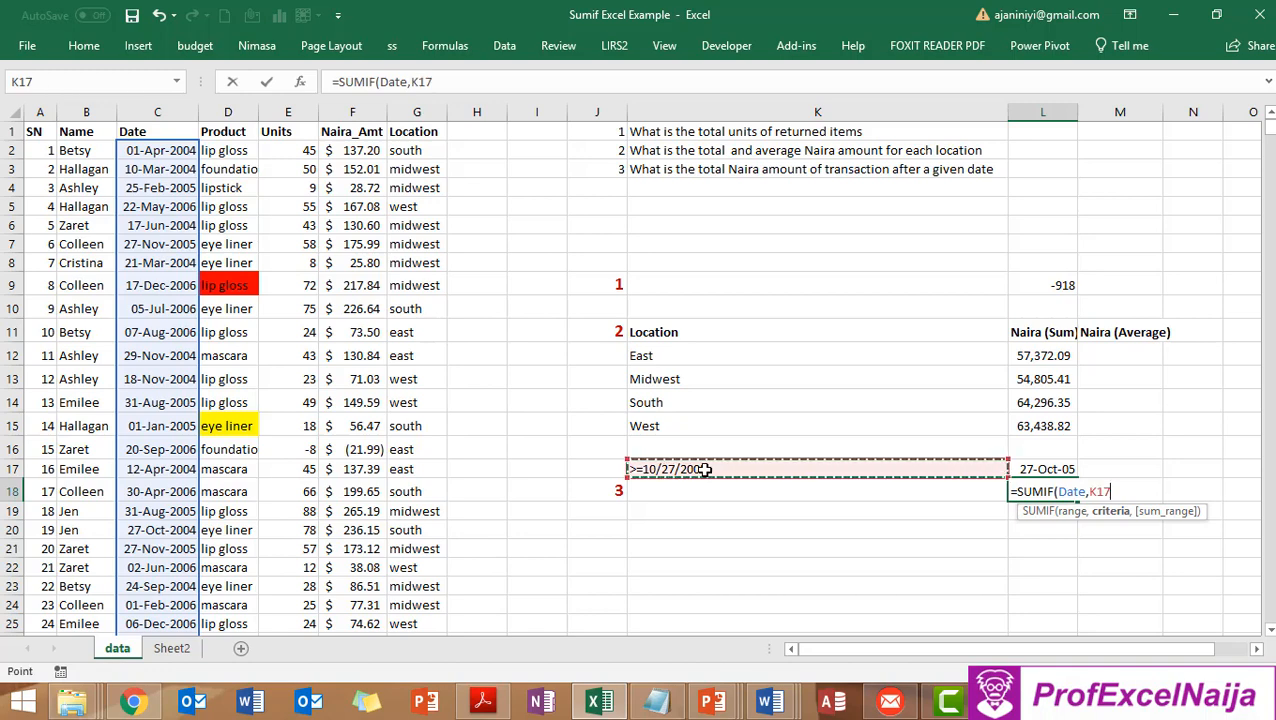
text(,)
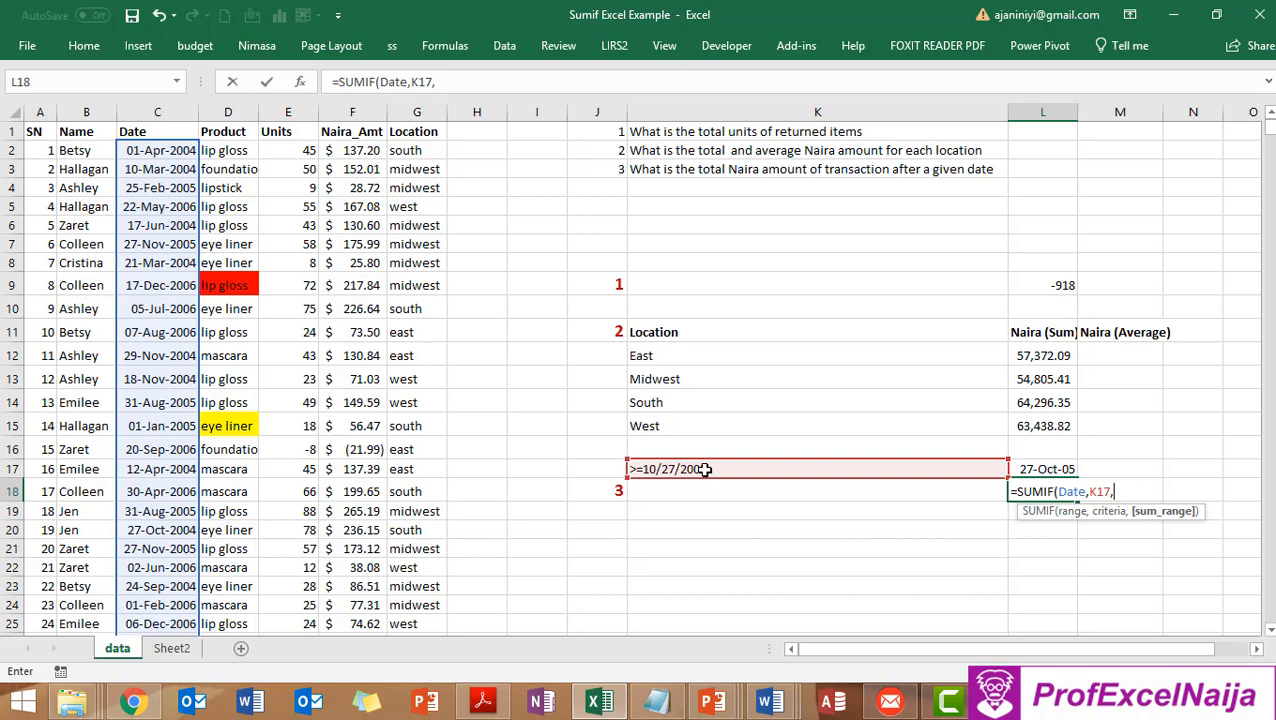
text(n)
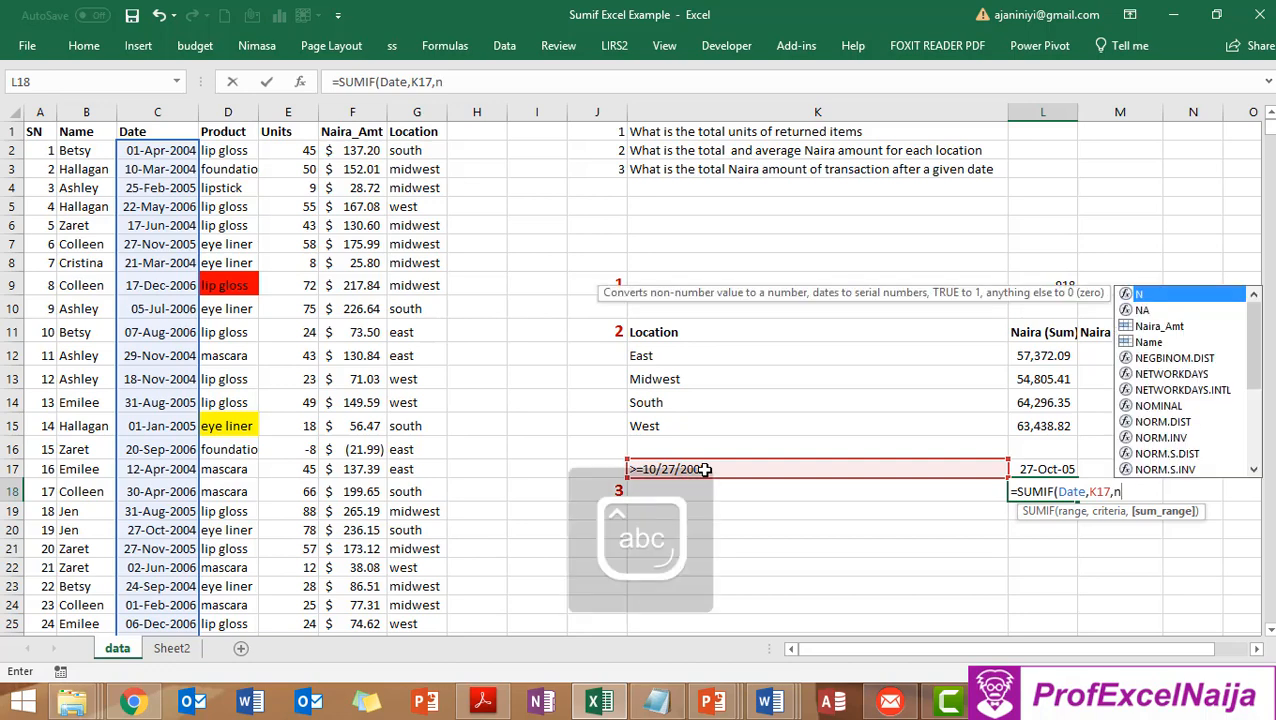
double_click(1183, 325)
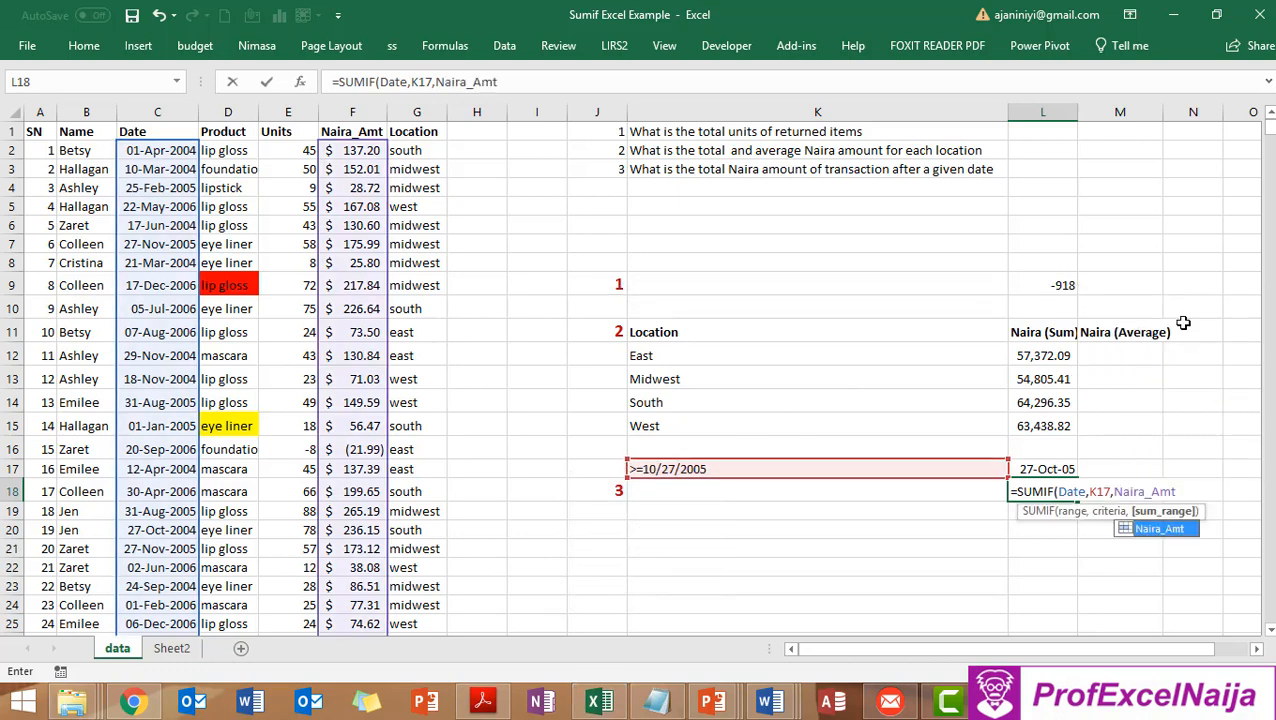
key(Return)
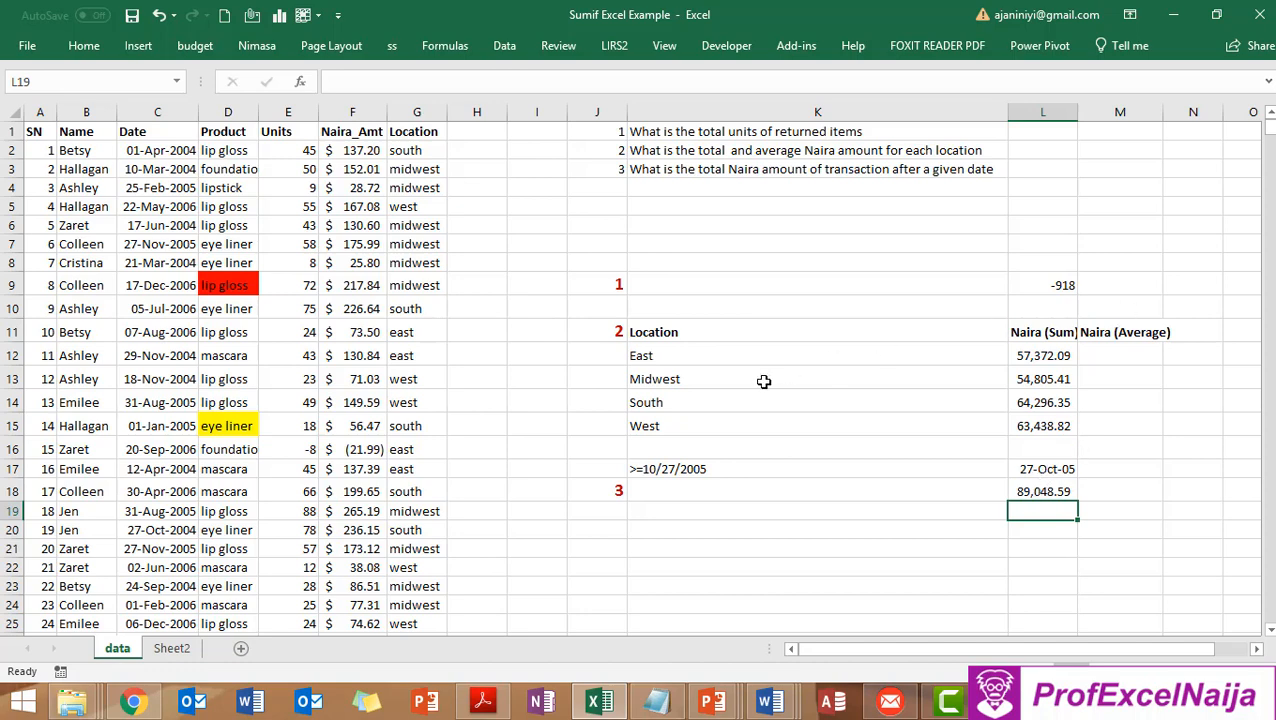
- Average the Naira amount per location with =AVERAGEIF(Location,K12,Naira_Amt) in M12, and fill the formula down to M15
click(1106, 362)
text(=)
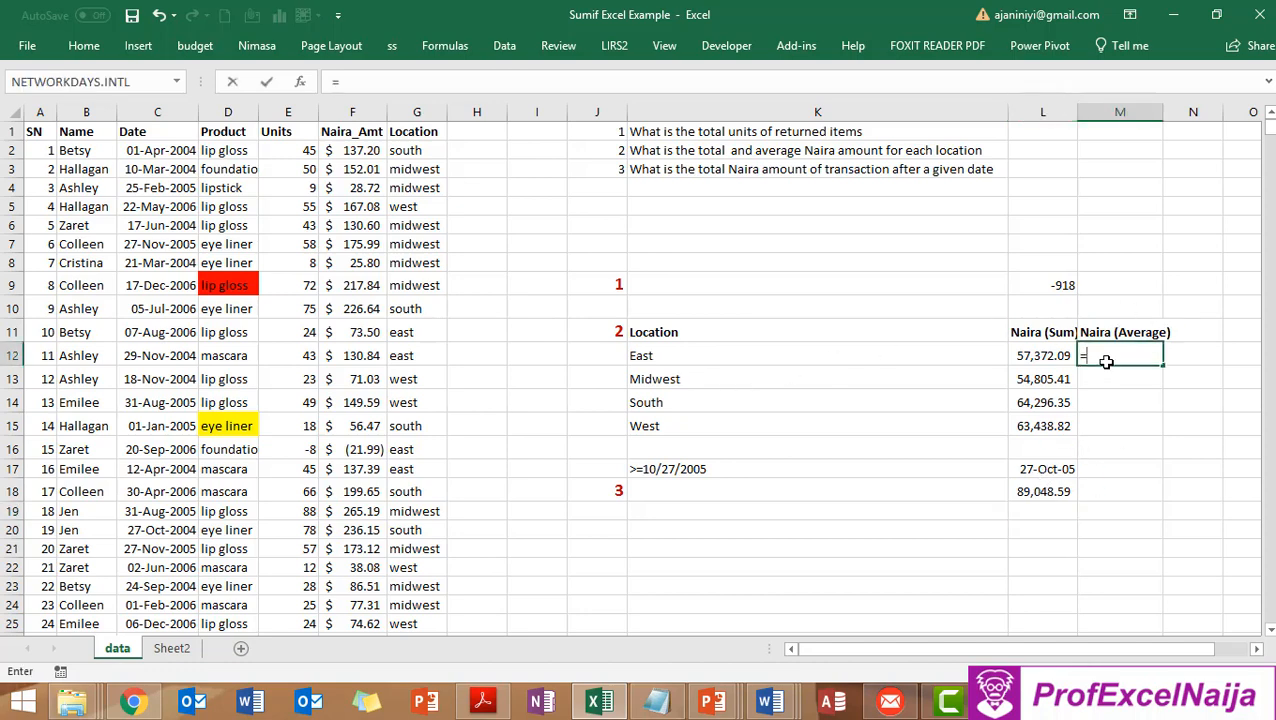
text(av)
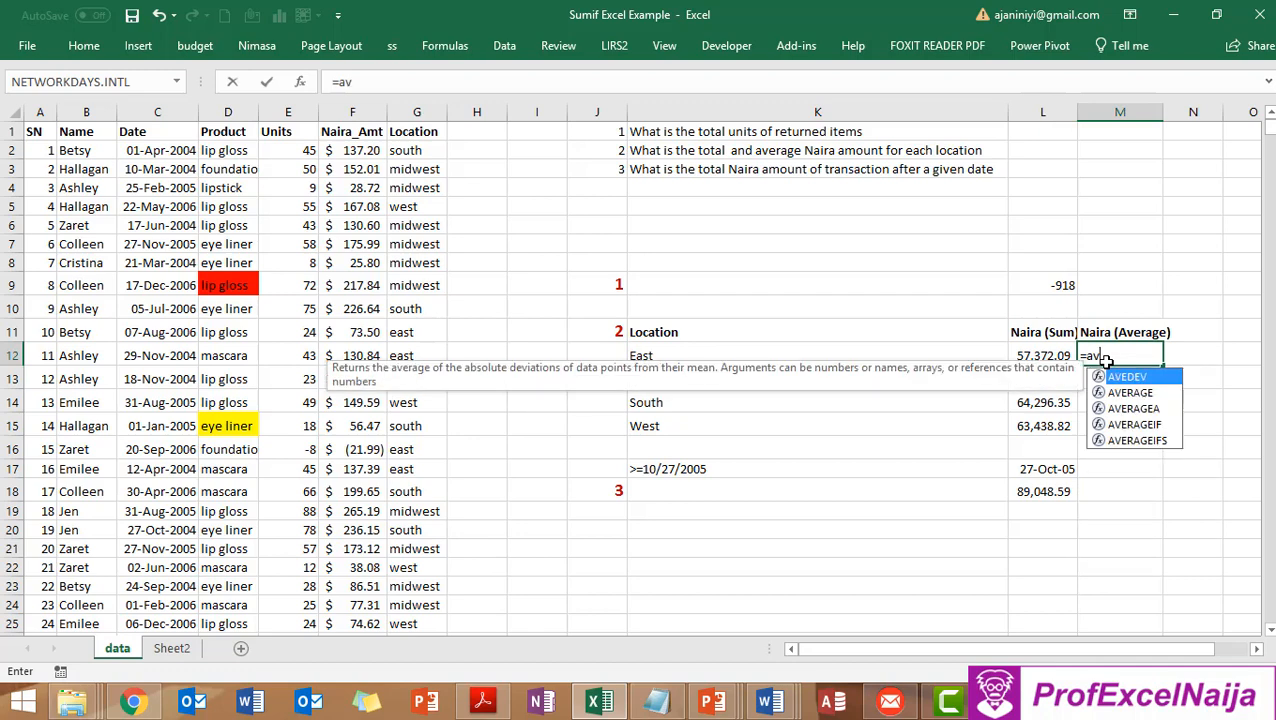
double_click(1145, 425)
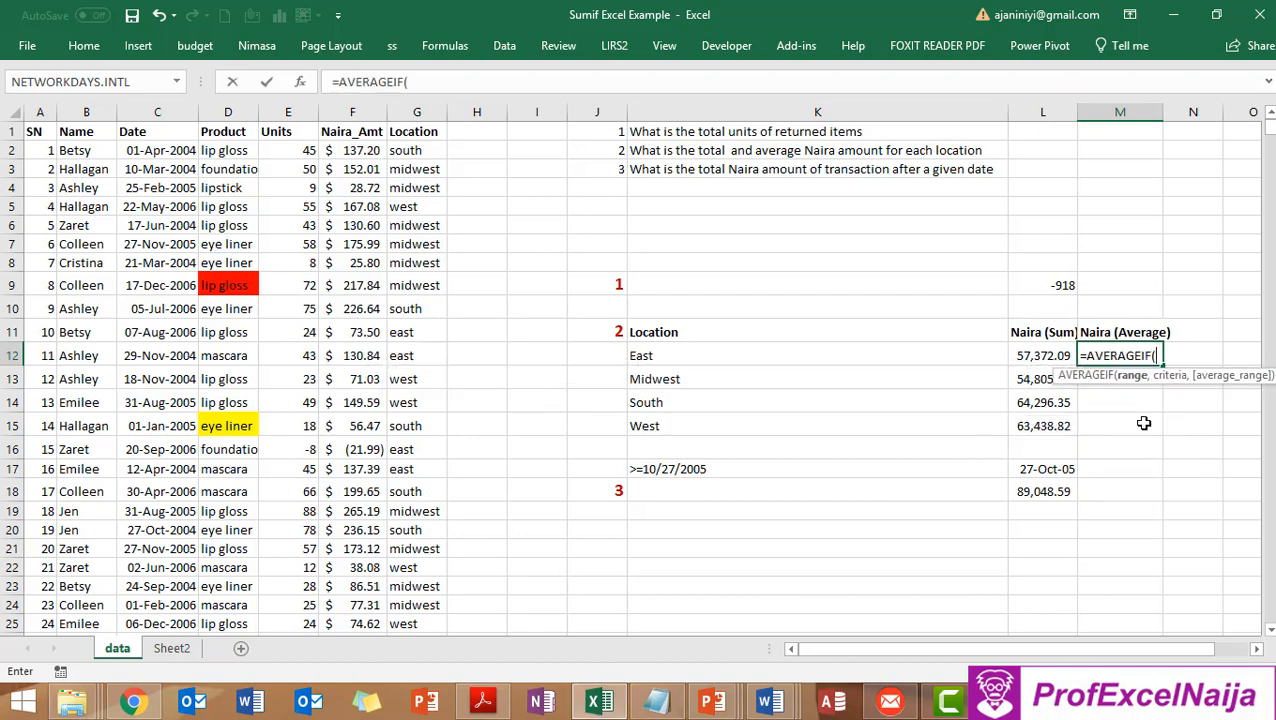
text(l)
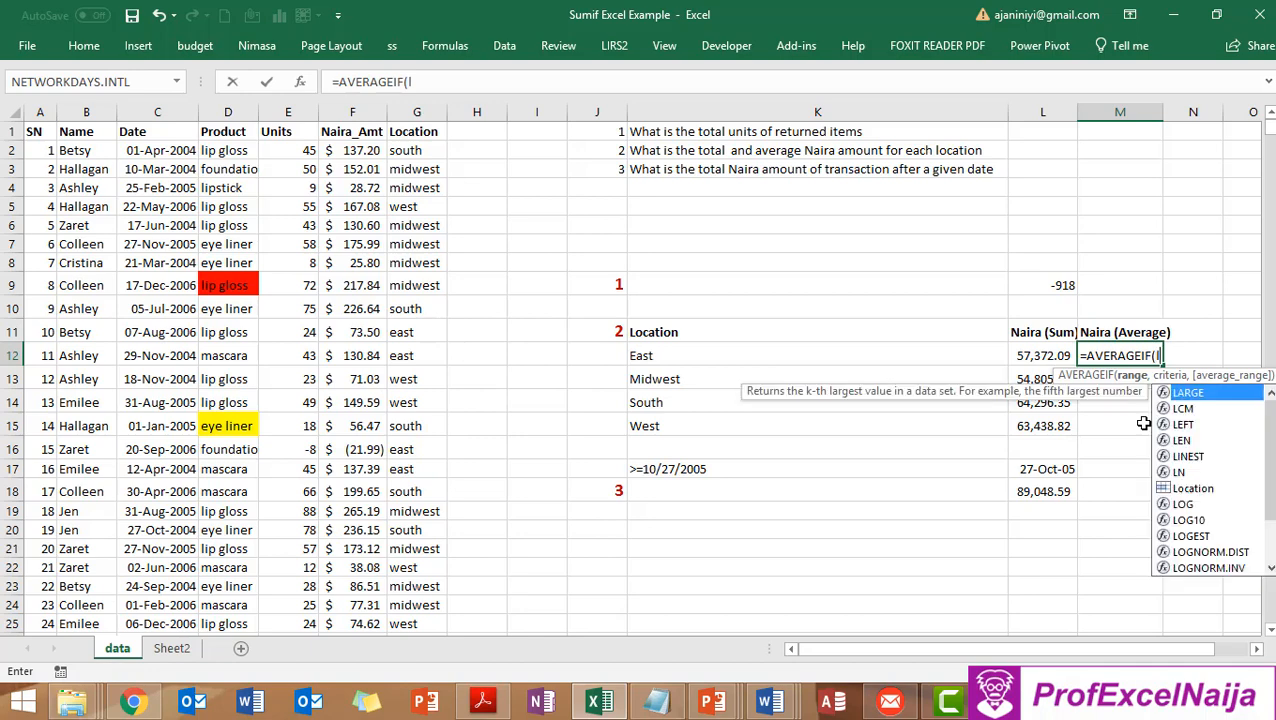
double_click(1205, 490)
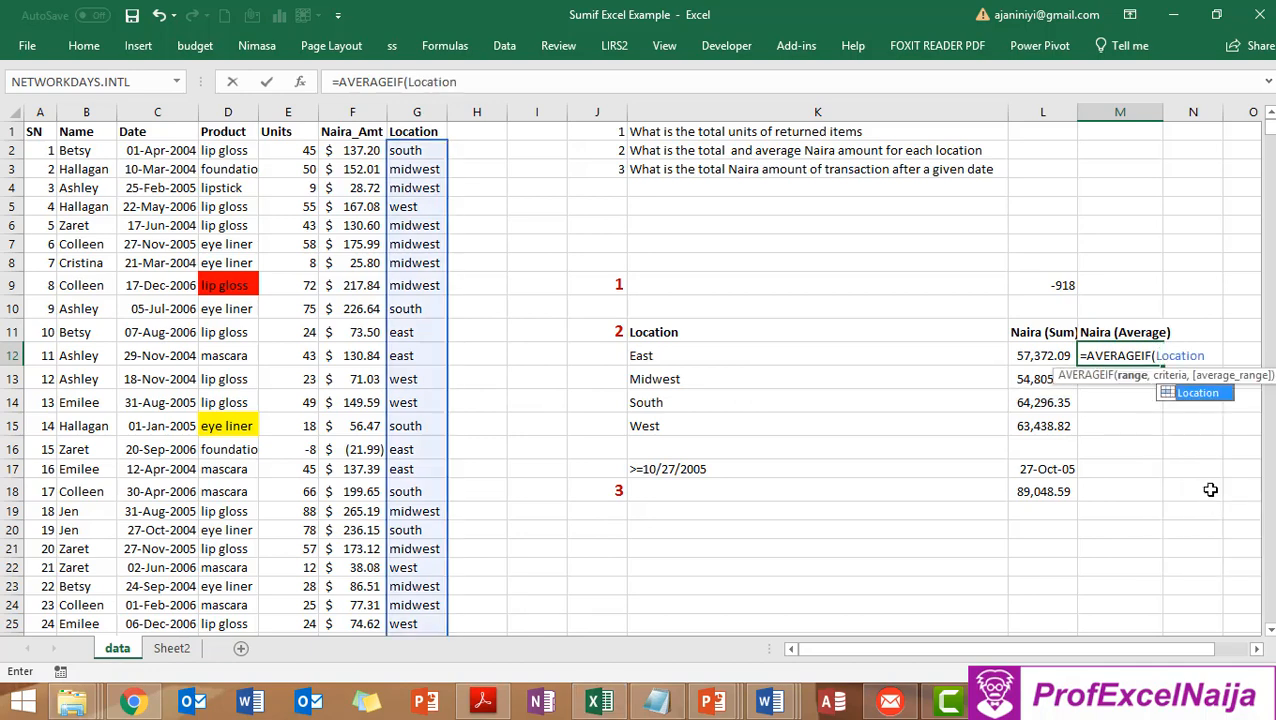
text(,)
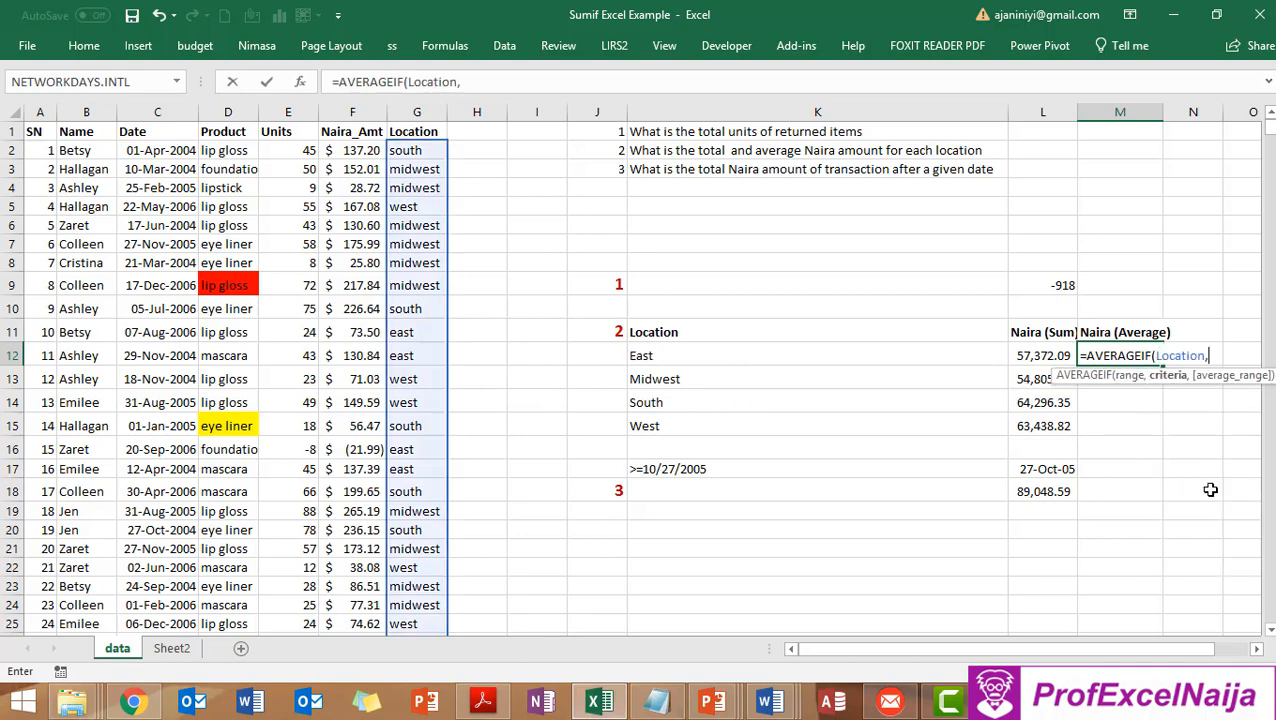
click(687, 354)
text(,)
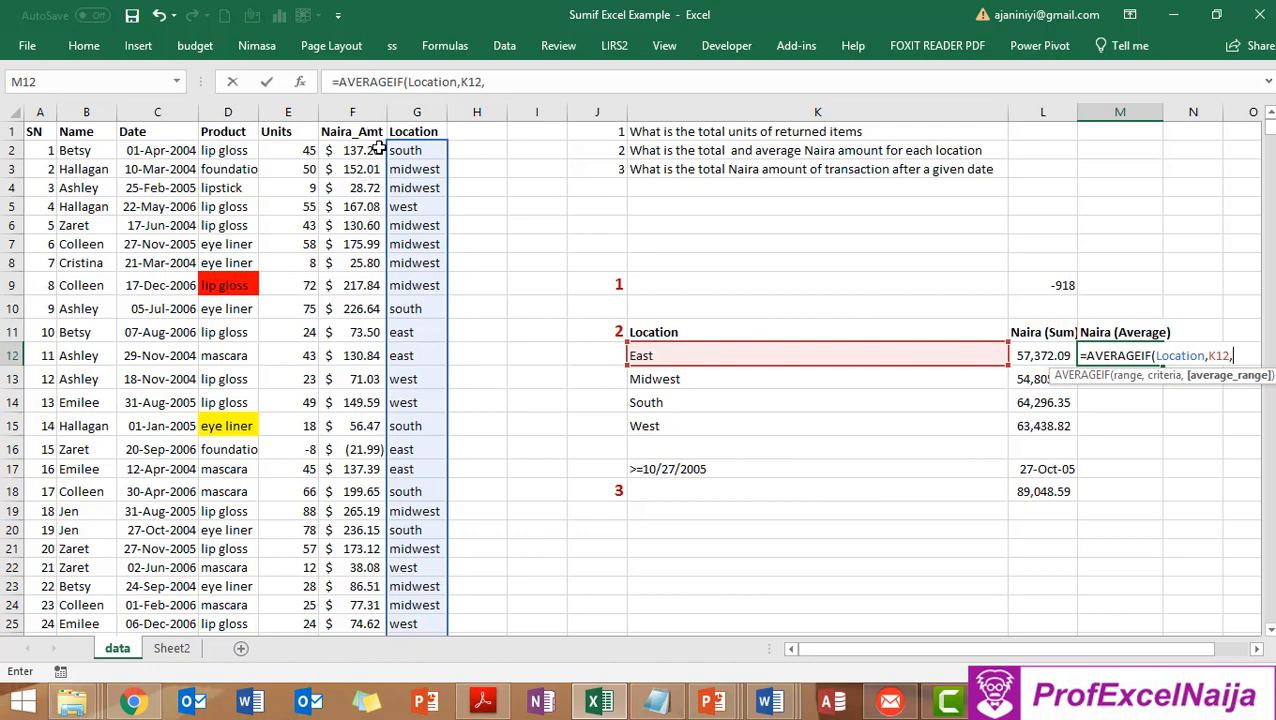
text(n)
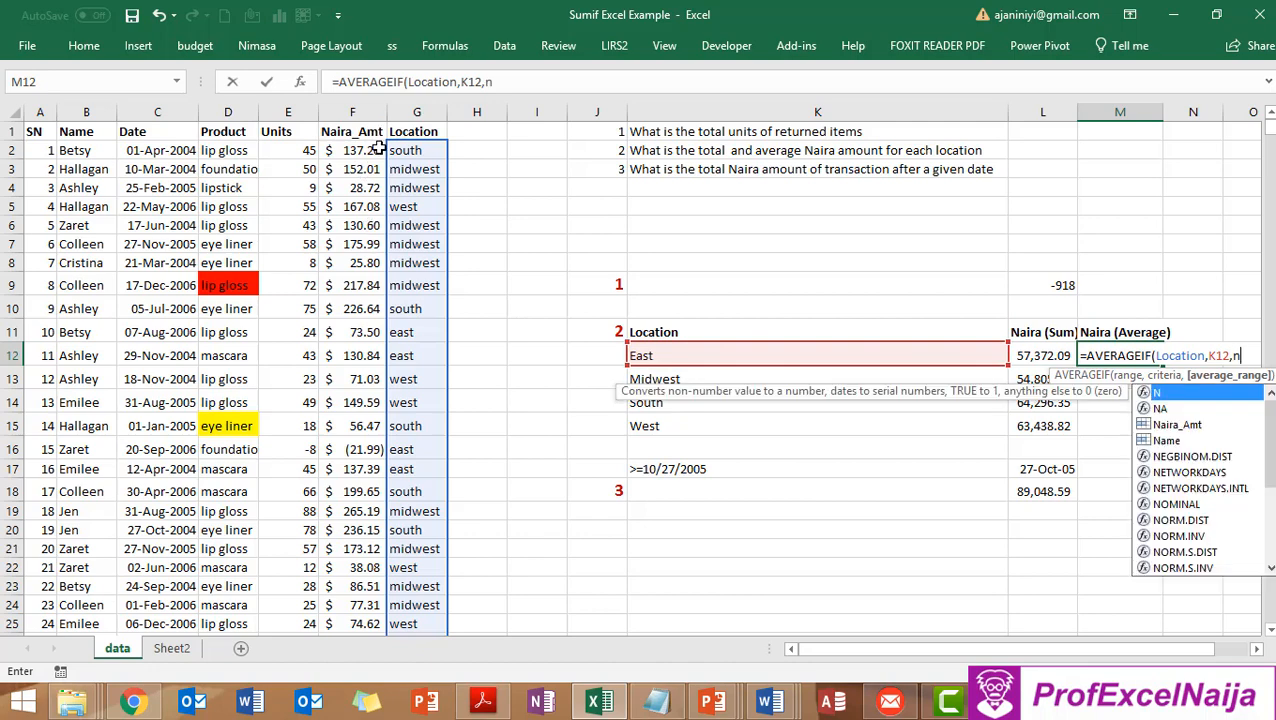
double_click(1180, 424)
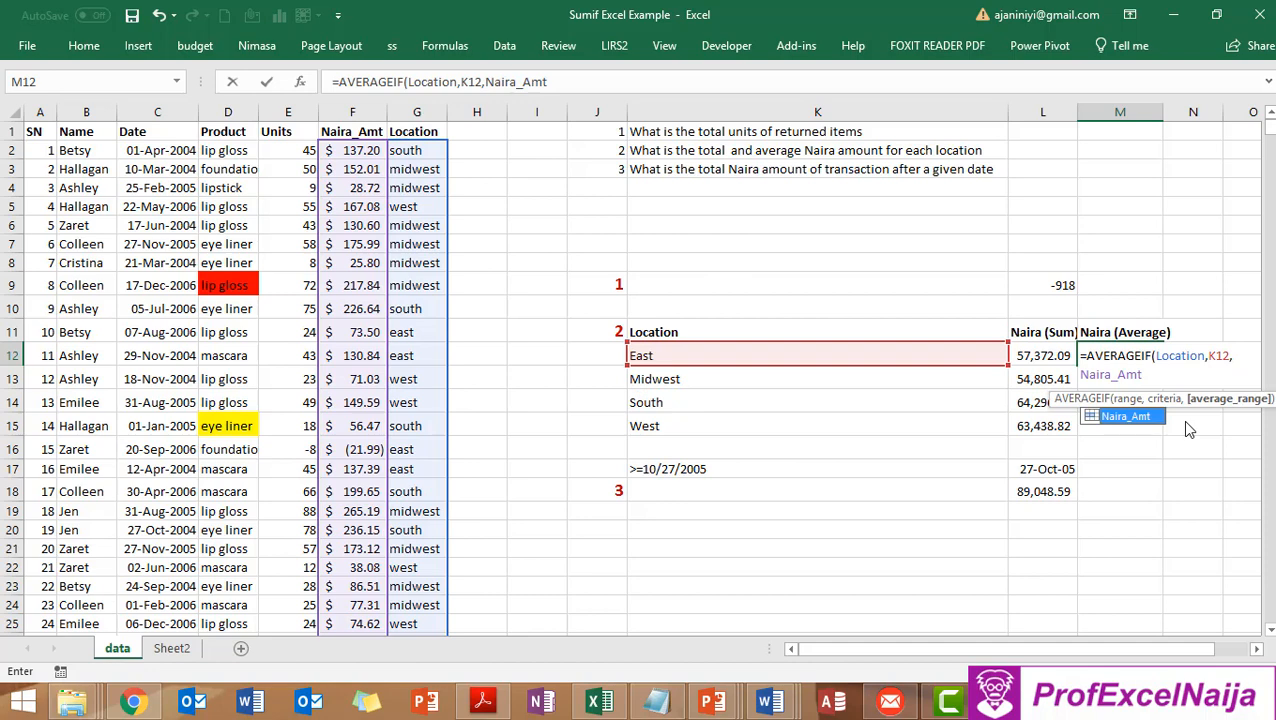
key(Return)
click(1136, 353)
drag(1162, 366, 1162, 434)
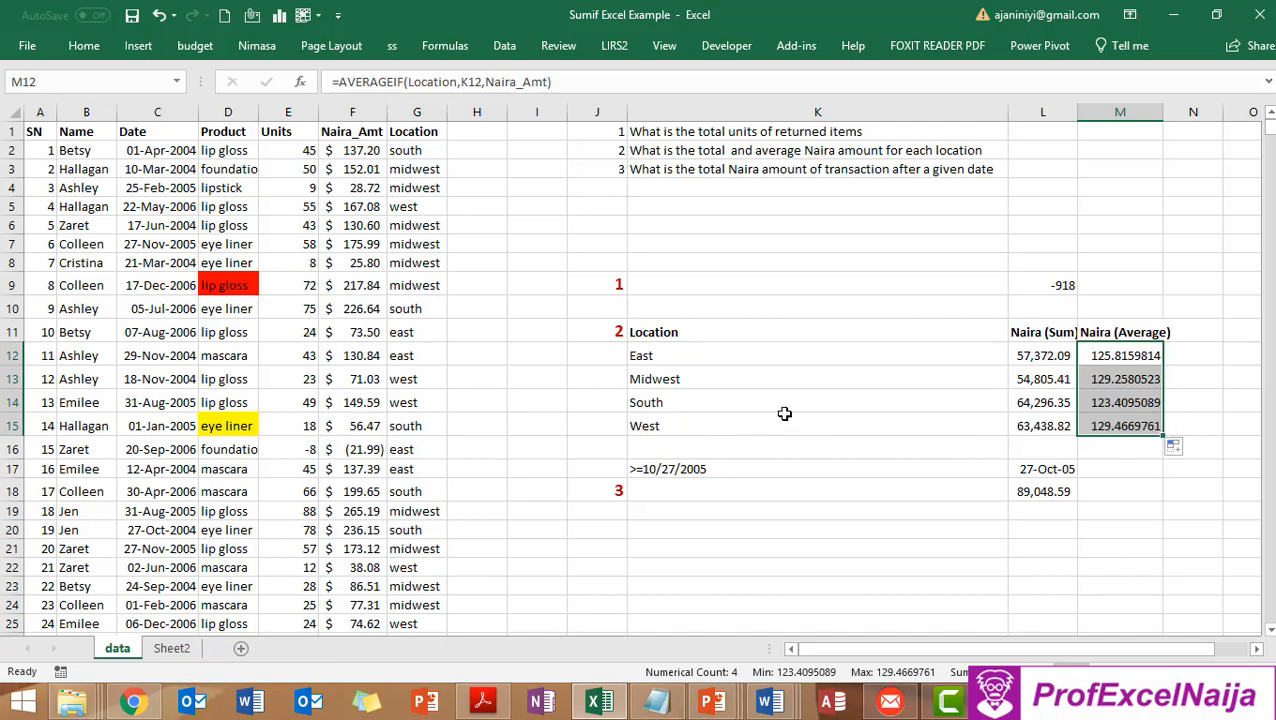